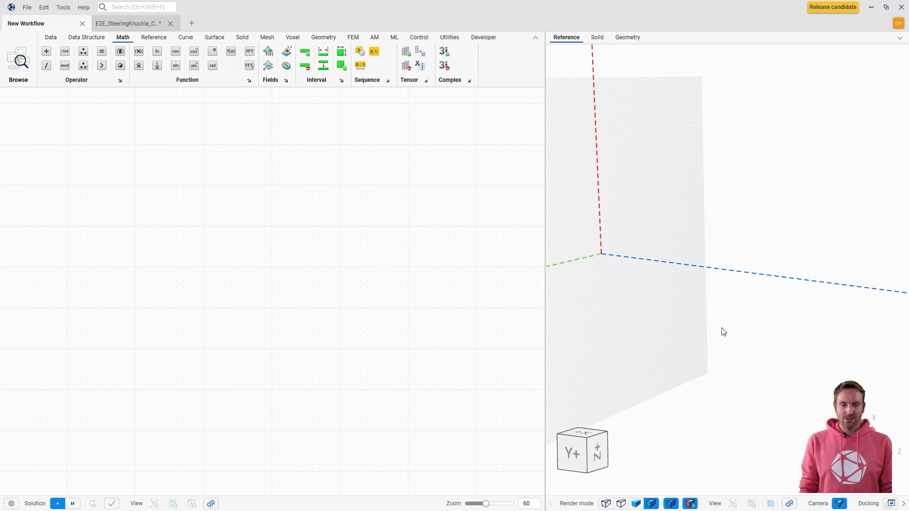
pyautogui.moveTo(720, 331)
pyautogui.mouseDown(button='right')
pyautogui.moveTo(688, 278)
pyautogui.moveTo(621, 227)
pyautogui.moveTo(640, 216)
pyautogui.moveTo(671, 218)
pyautogui.moveTo(641, 244)
pyautogui.moveTo(736, 325)
pyautogui.moveTo(686, 349)
pyautogui.moveTo(703, 319)
pyautogui.moveTo(716, 341)
pyautogui.moveTo(679, 229)
pyautogui.mouseUp(button='right')
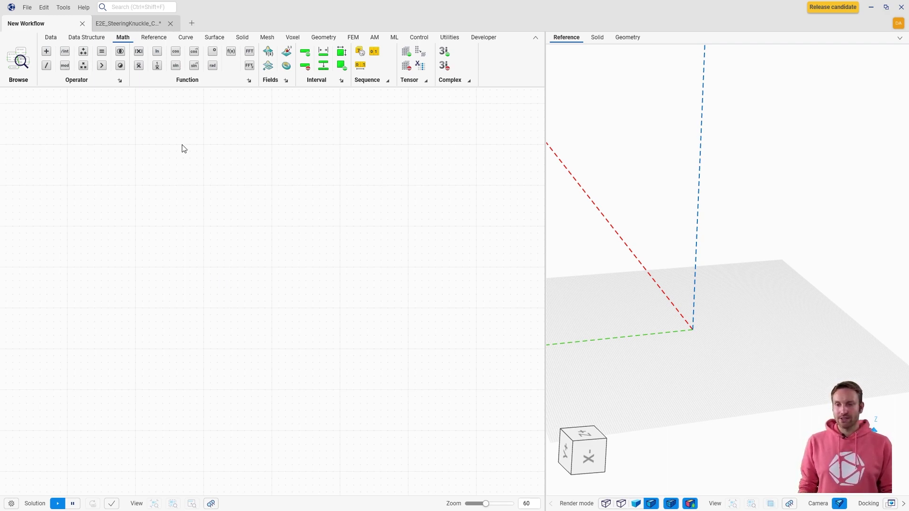
pyautogui.moveTo(247, 216)
pyautogui.mouseDown(button='middle')
pyautogui.moveTo(246, 251)
pyautogui.moveTo(246, 235)
pyautogui.moveTo(299, 226)
pyautogui.moveTo(231, 225)
pyautogui.moveTo(255, 219)
pyautogui.mouseUp(button='middle')
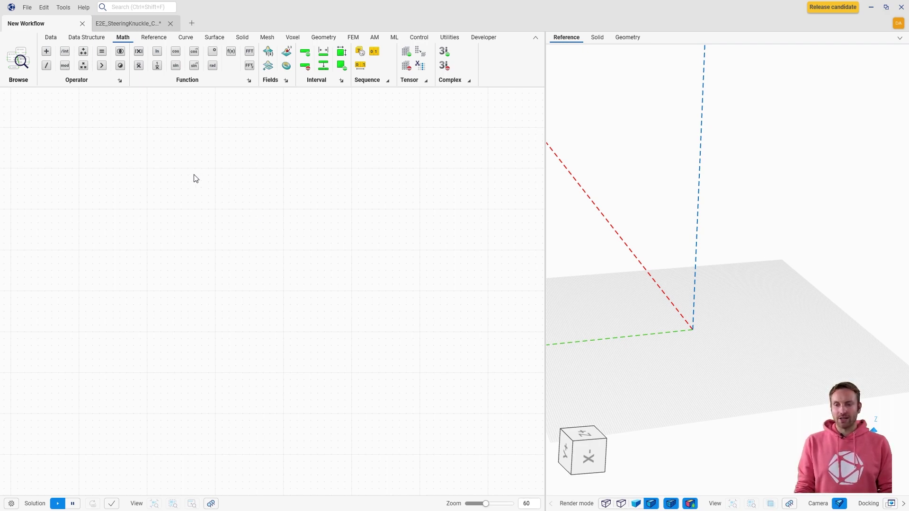
pyautogui.moveTo(212, 222); pyautogui.dragTo(260, 225, button='middle')
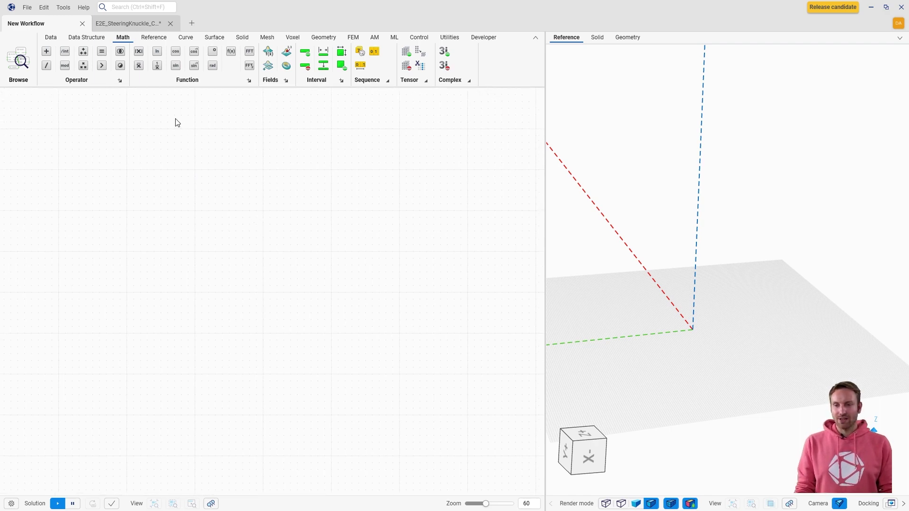
# Step: Add a Rectangle curve node to the empty workflow canvas
pyautogui.click(157, 38)
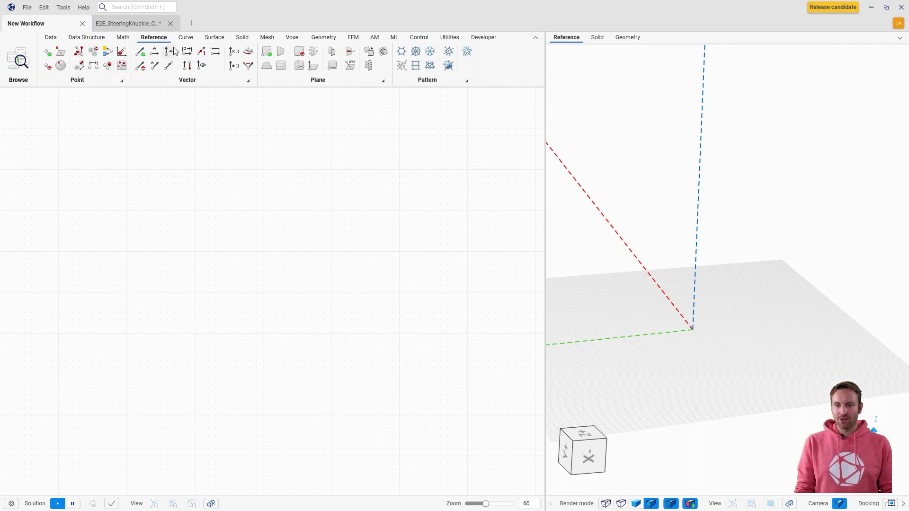
pyautogui.click(186, 38)
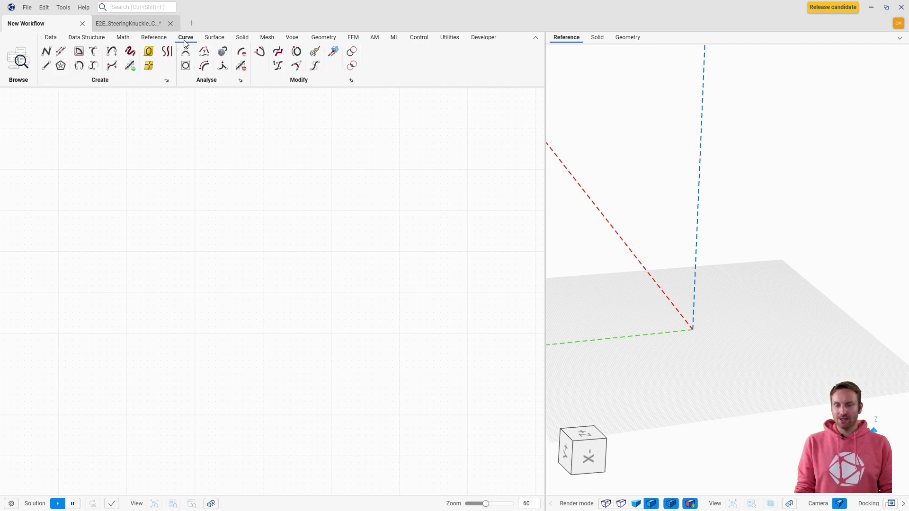
pyautogui.click(97, 81)
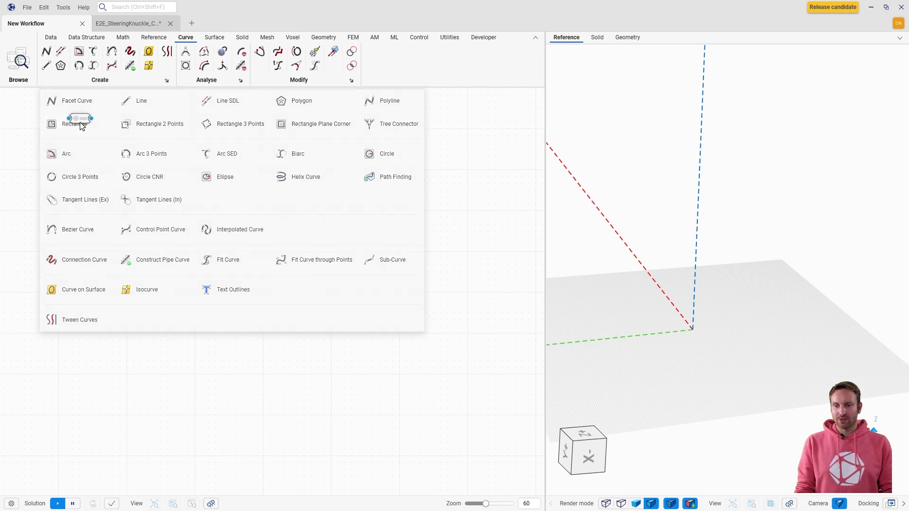
pyautogui.moveTo(75, 123); pyautogui.dragTo(201, 204)
pyautogui.moveTo(158, 229); pyautogui.dragTo(204, 246, button='right')
pyautogui.scroll(-5, 232, 225)
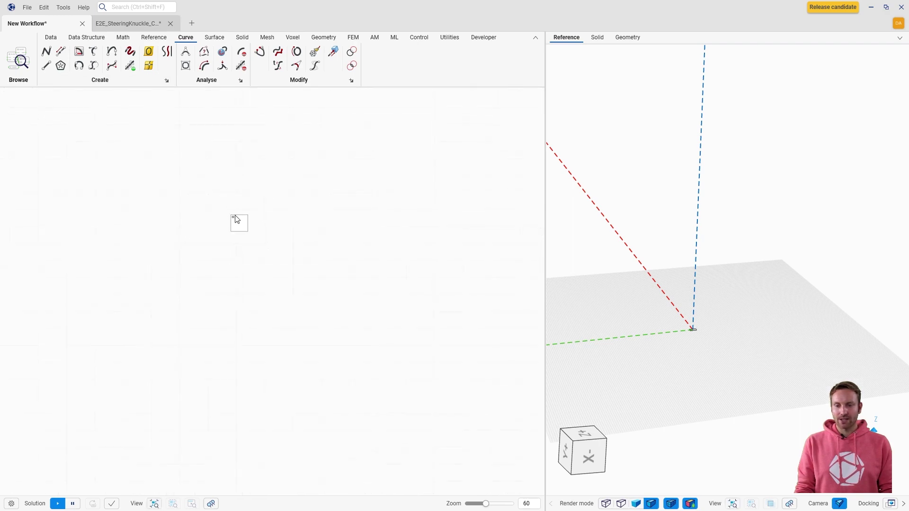
pyautogui.scroll(6, 239, 219)
pyautogui.scroll(5, 241, 222)
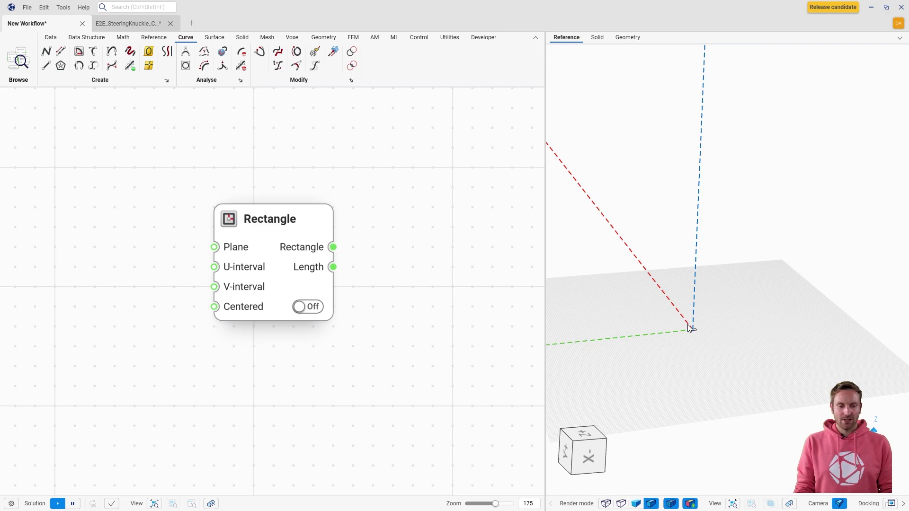
pyautogui.scroll(5, 701, 362)
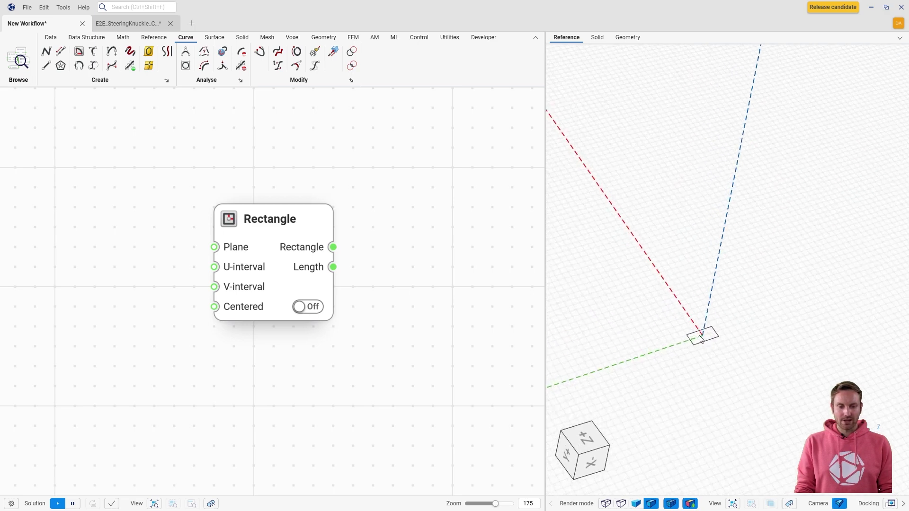
pyautogui.moveTo(703, 345); pyautogui.dragTo(681, 344, button='right')
# Step: Add two number sliders with the value 50 and connect them to the rectangle's U-interval and V-interval inputs
pyautogui.moveTo(198, 388); pyautogui.dragTo(327, 368, button='right')
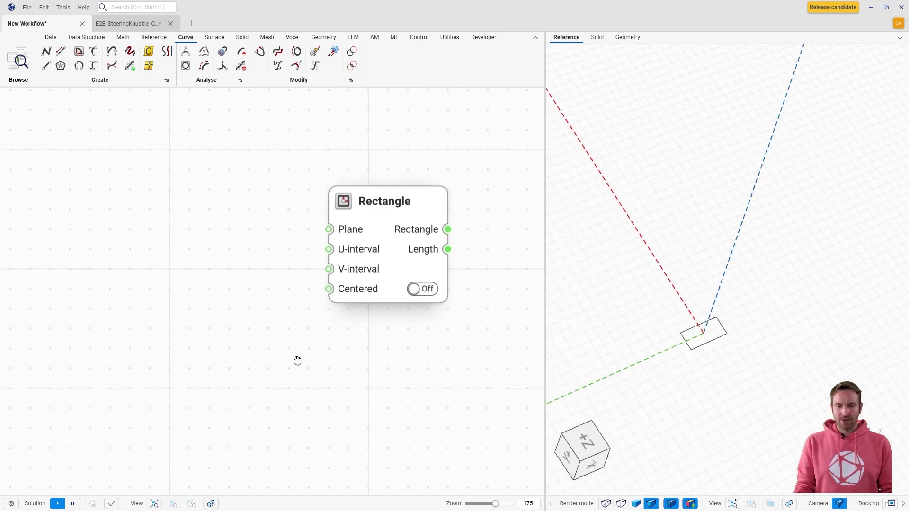
pyautogui.doubleClick(176, 246)
pyautogui.write('50')
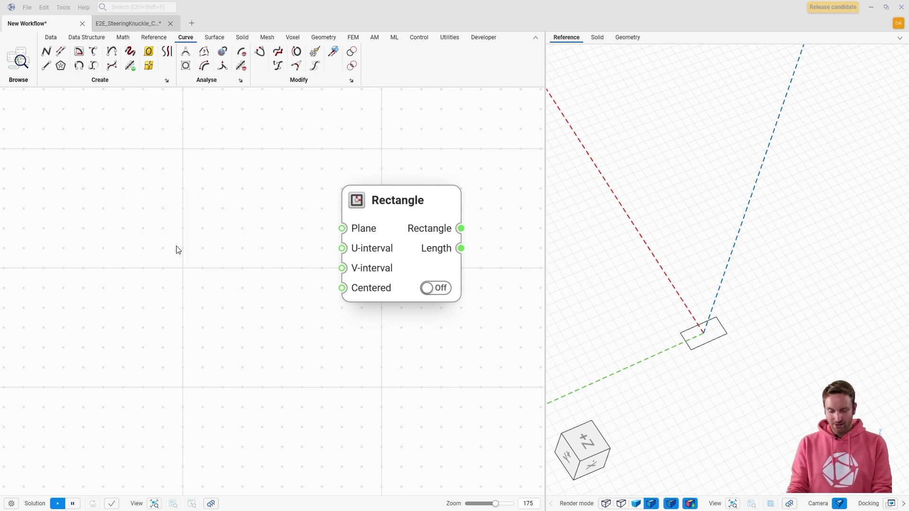
pyautogui.click(176, 243)
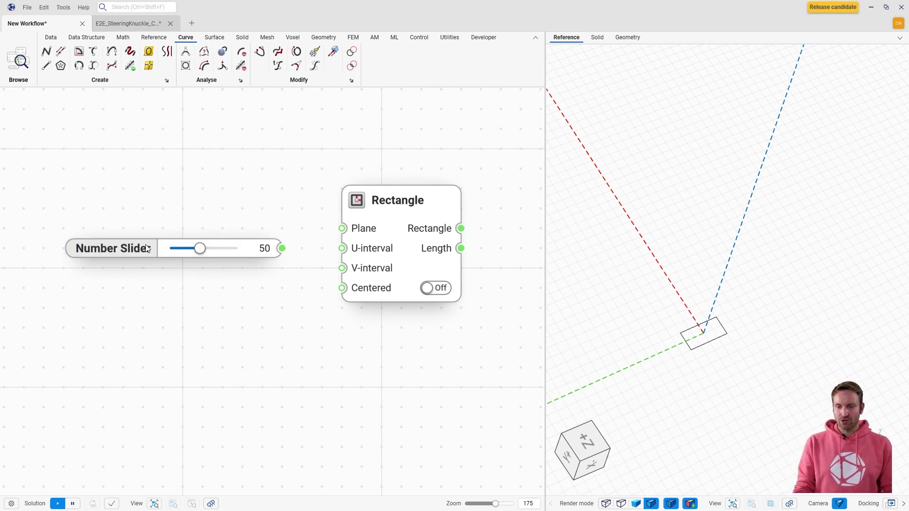
pyautogui.hotkey('ctrl', 'd')
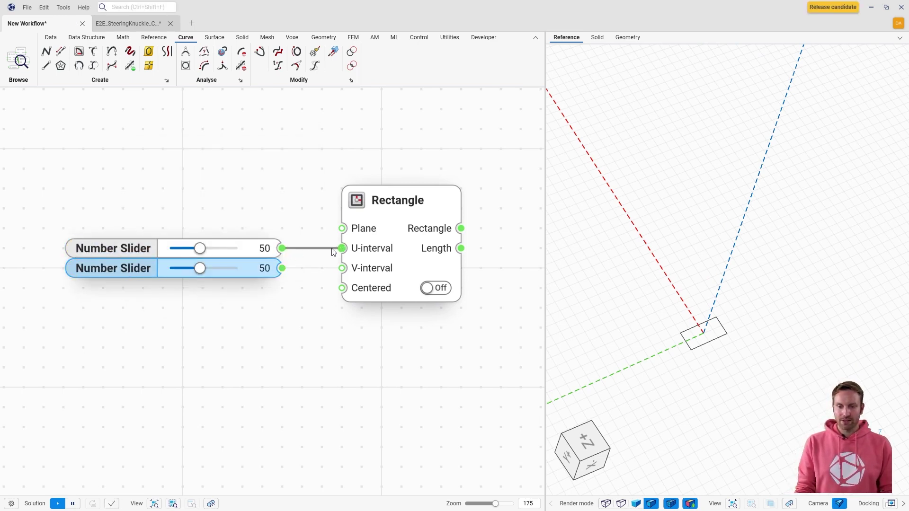
pyautogui.moveTo(342, 268); pyautogui.dragTo(294, 278)
pyautogui.scroll(3, 304, 323)
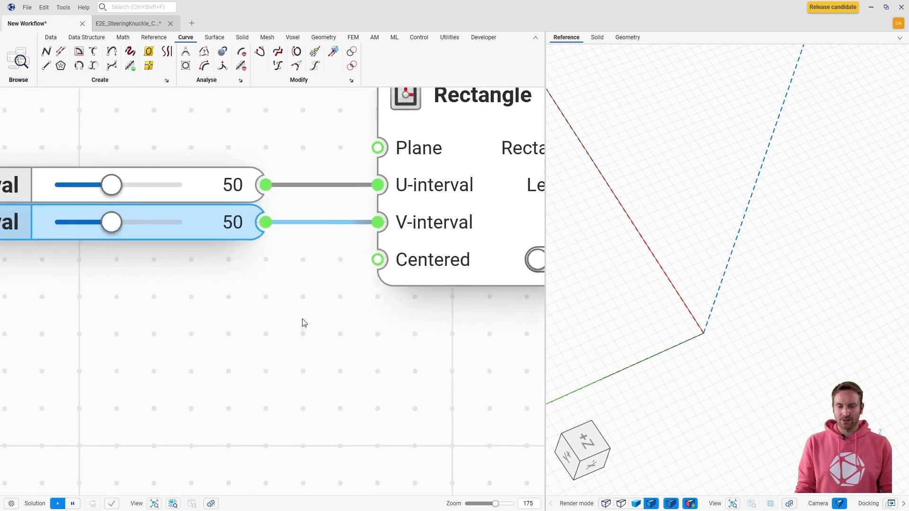
pyautogui.scroll(-3, 304, 323)
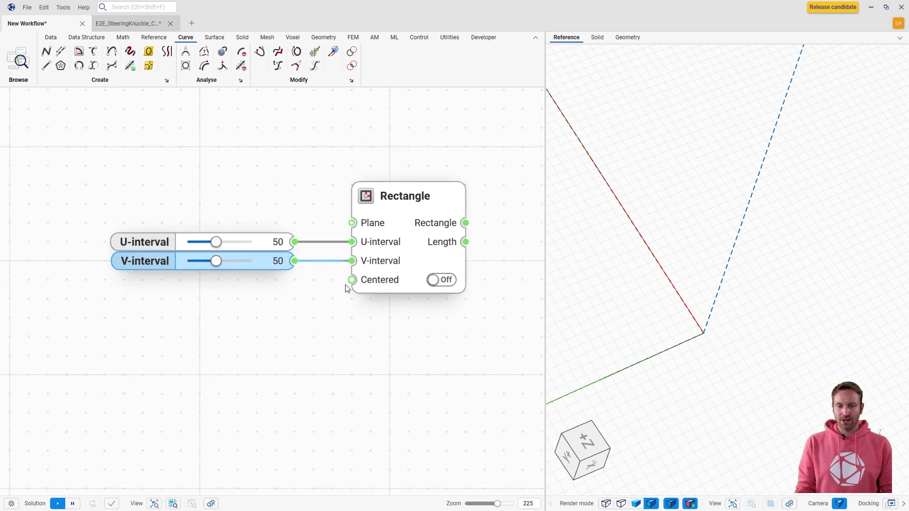
pyautogui.scroll(-5, 422, 302)
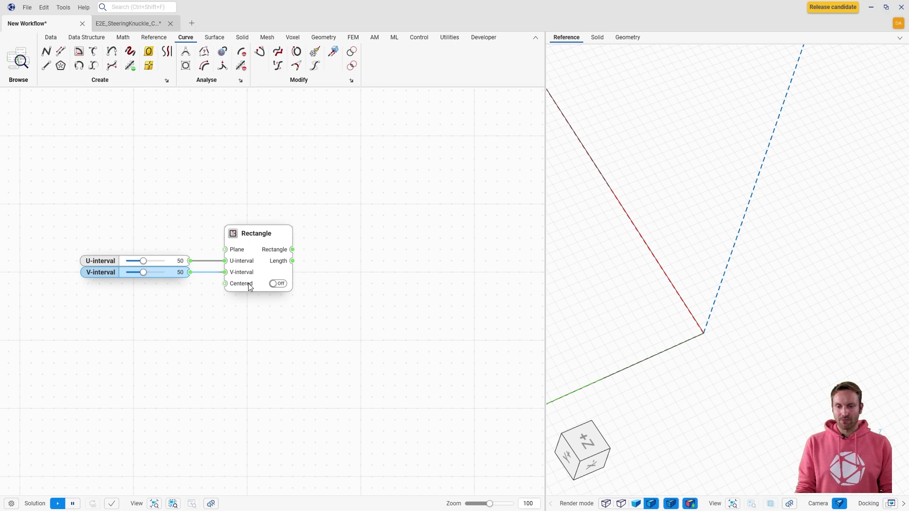
pyautogui.click(733, 504)
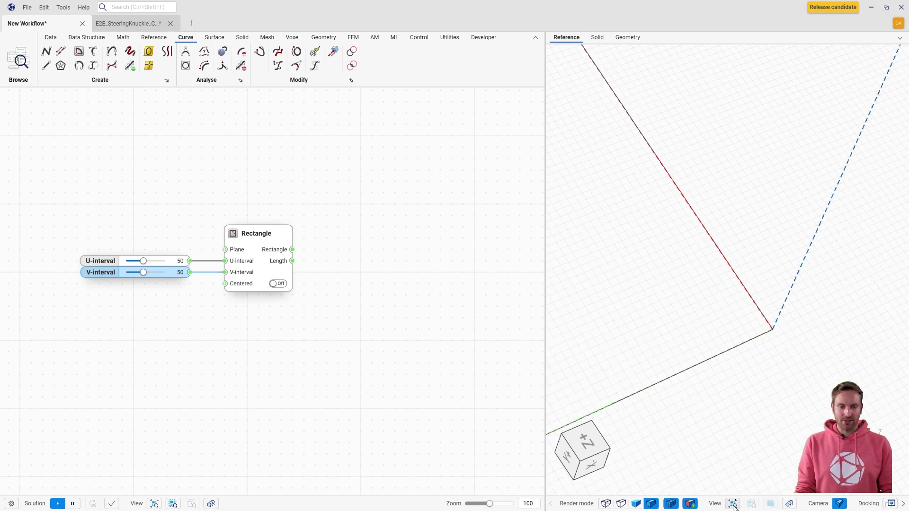
# Step: Turn the rectangle into Boundary Surfaces and feed them into Extrude Surface Body with a Unit Z vector as direction
pyautogui.click(400, 265)
pyautogui.moveTo(293, 250); pyautogui.dragTo(339, 244)
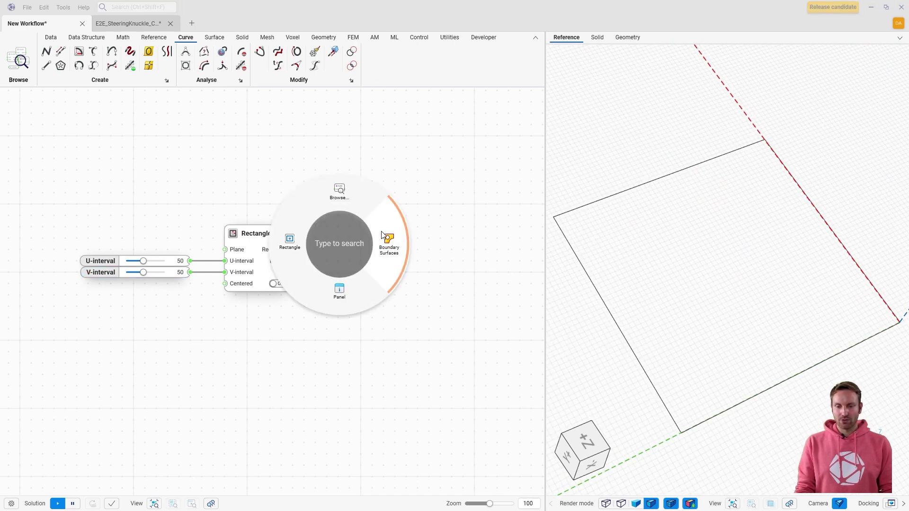
pyautogui.click(387, 238)
pyautogui.moveTo(395, 249); pyautogui.dragTo(363, 328)
pyautogui.click(472, 204)
pyautogui.click(396, 292)
# Step: Add a number slider for the Unit Z factor and set its value to 100
pyautogui.moveTo(304, 329); pyautogui.dragTo(262, 327)
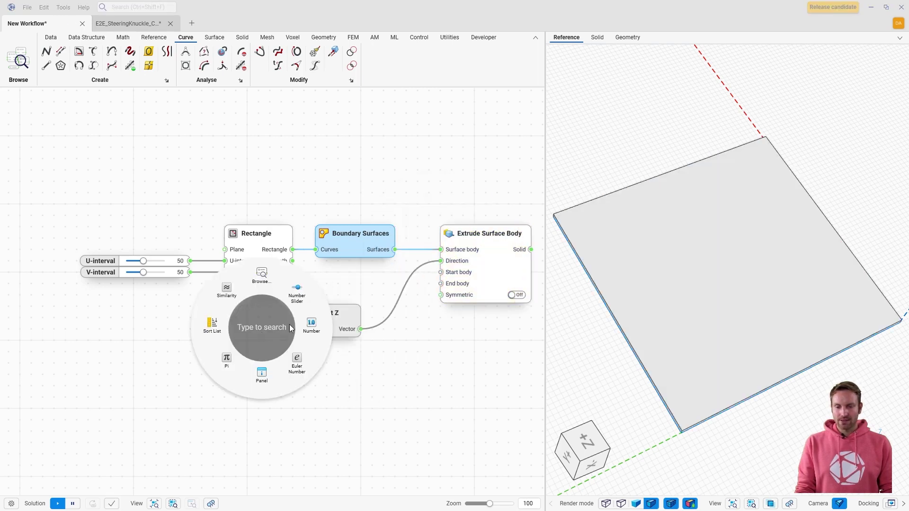
pyautogui.click(297, 292)
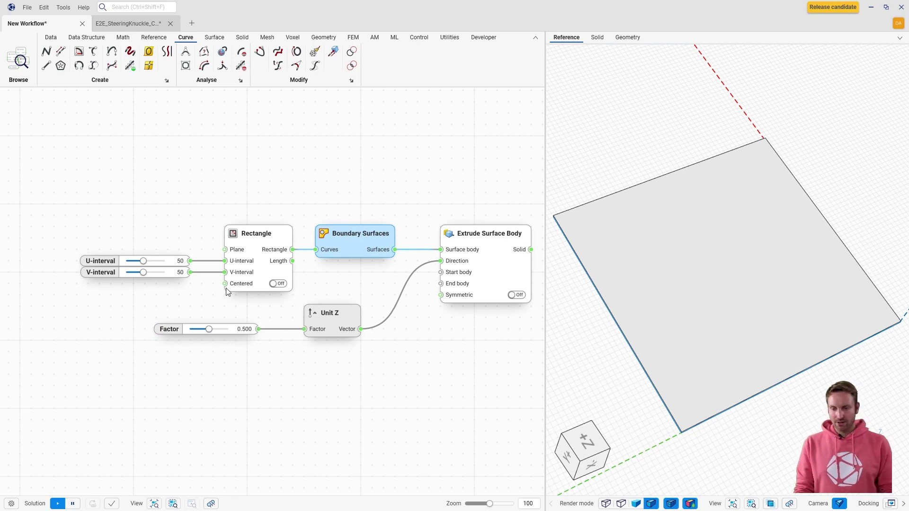
pyautogui.doubleClick(244, 329)
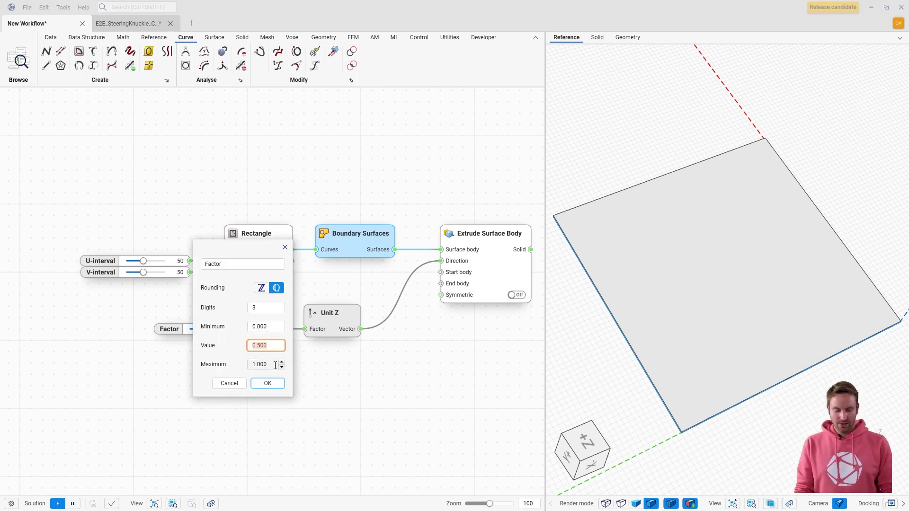
pyautogui.write('100')
pyautogui.press('Return')
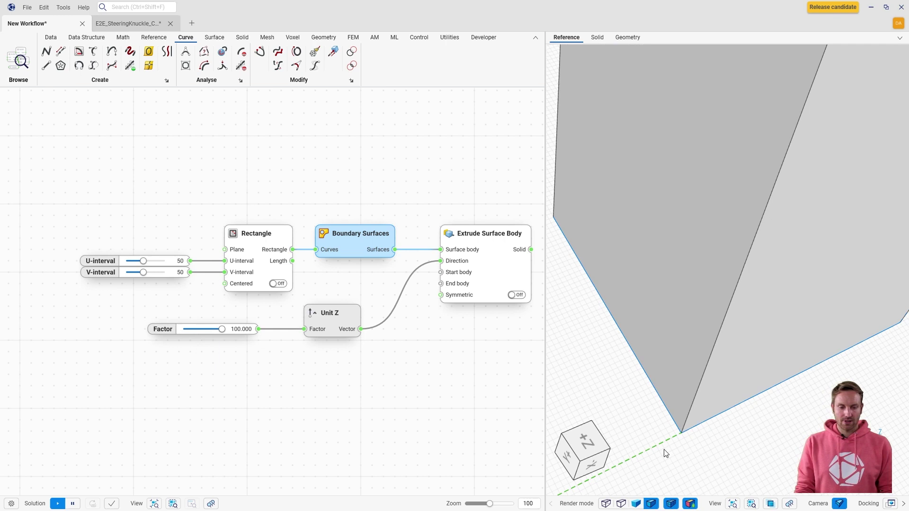
# Step: Resize the box with the sliders: U-interval to 37, V-interval to 46 and Factor to about 69.5
pyautogui.click(733, 503)
pyautogui.moveTo(706, 191)
pyautogui.mouseDown(button='right')
pyautogui.moveTo(751, 262)
pyautogui.moveTo(801, 246)
pyautogui.moveTo(790, 219)
pyautogui.moveTo(711, 231)
pyautogui.mouseUp(button='right')
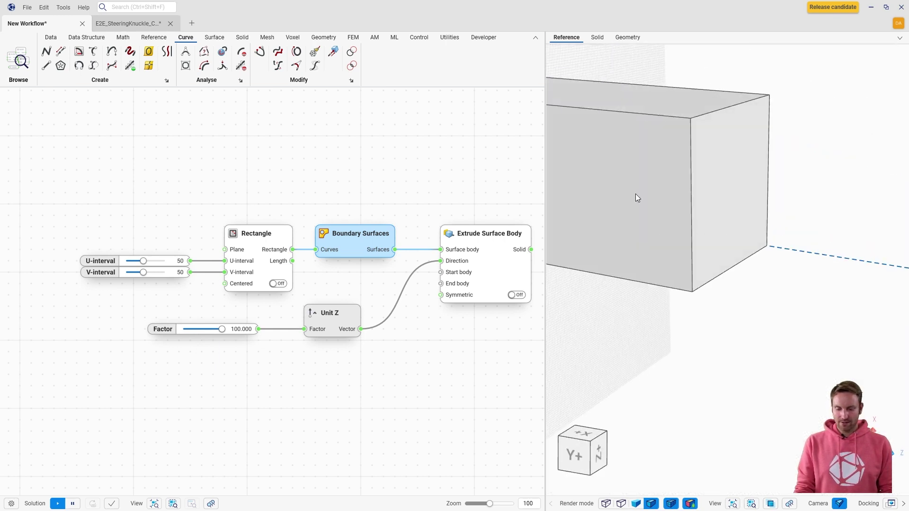
pyautogui.scroll(3, 760, 270)
pyautogui.scroll(-6, 759, 270)
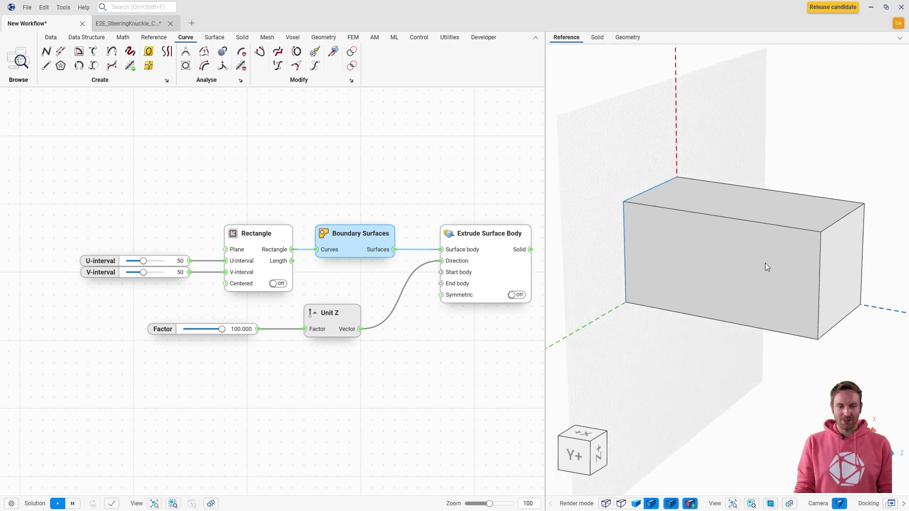
pyautogui.moveTo(764, 263)
pyautogui.mouseDown(button='right')
pyautogui.moveTo(749, 265)
pyautogui.moveTo(767, 263)
pyautogui.mouseUp(button='right')
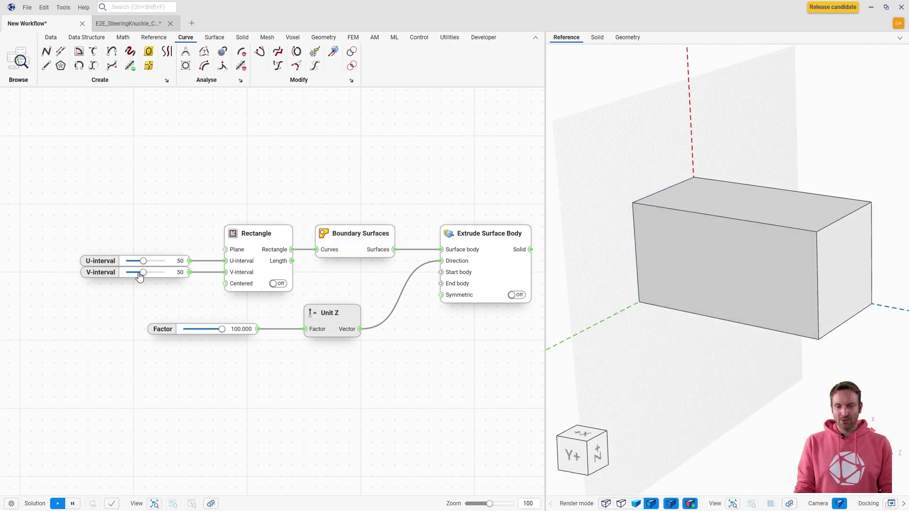
pyautogui.moveTo(143, 261); pyautogui.dragTo(140, 272)
pyautogui.moveTo(220, 327); pyautogui.dragTo(209, 334)
pyautogui.moveTo(421, 339); pyautogui.dragTo(378, 346, button='right')
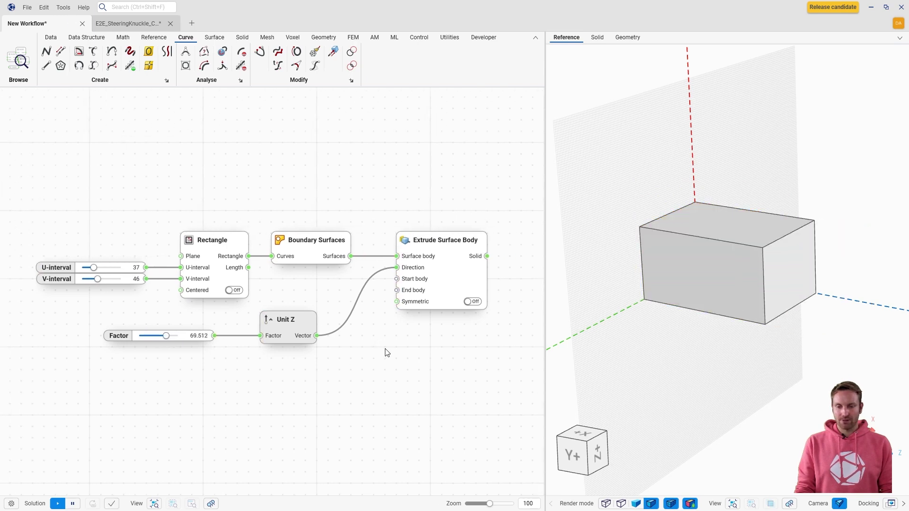
# Step: Add an Include node that loads Function_FEM and connect the extruded solid to its Body input
pyautogui.moveTo(686, 241); pyautogui.dragTo(700, 274, button='right')
pyautogui.moveTo(443, 348); pyautogui.dragTo(320, 321, button='right')
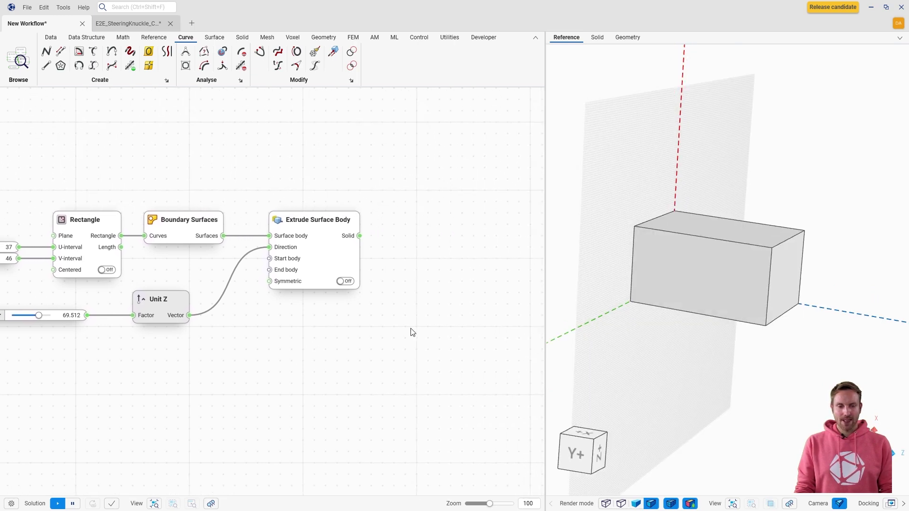
pyautogui.moveTo(684, 265); pyautogui.dragTo(661, 266, button='right')
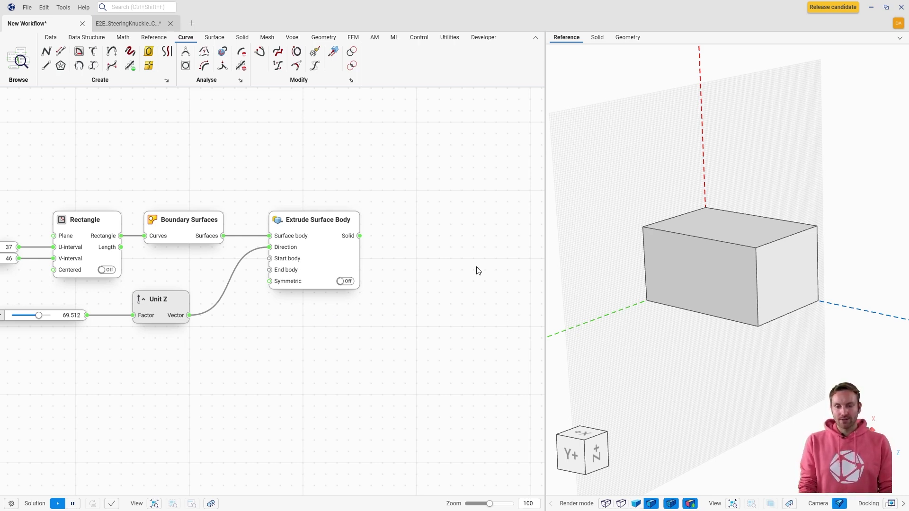
pyautogui.moveTo(476, 267); pyautogui.dragTo(359, 304, button='right')
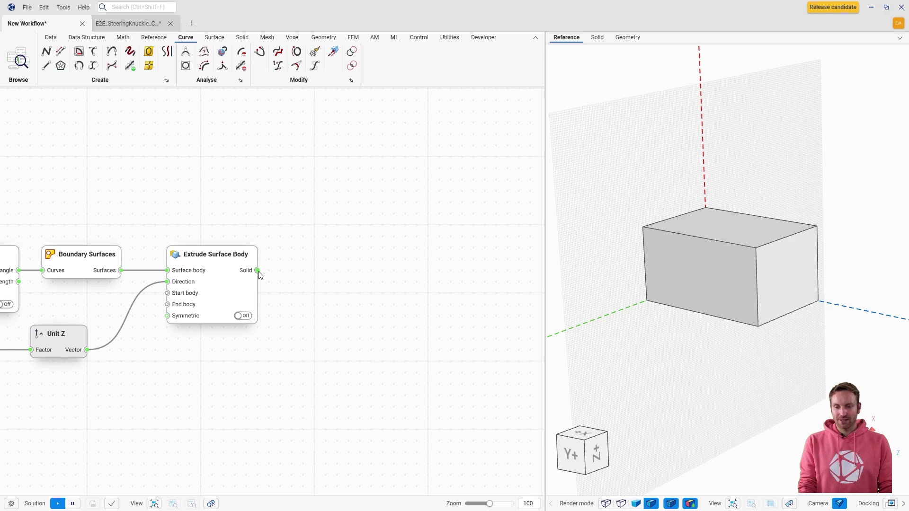
pyautogui.moveTo(258, 271); pyautogui.dragTo(274, 271)
pyautogui.moveTo(273, 271); pyautogui.dragTo(340, 271)
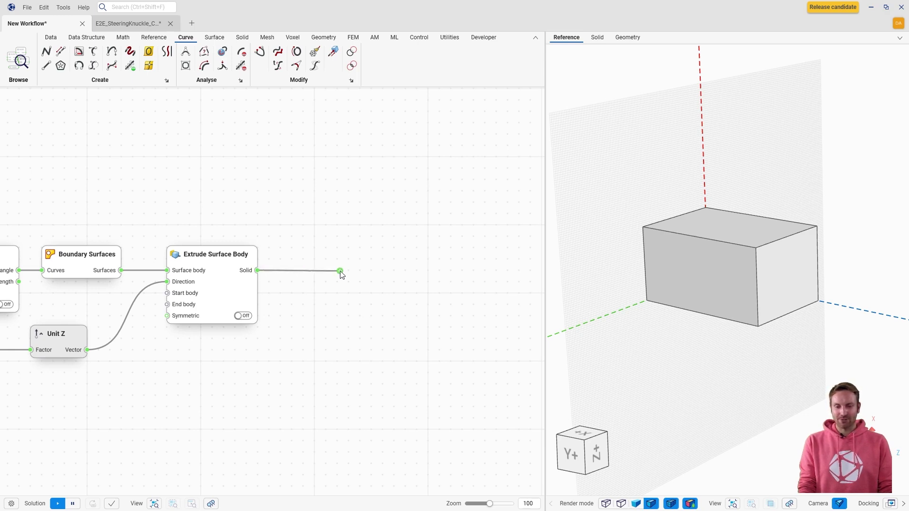
pyautogui.click(367, 235)
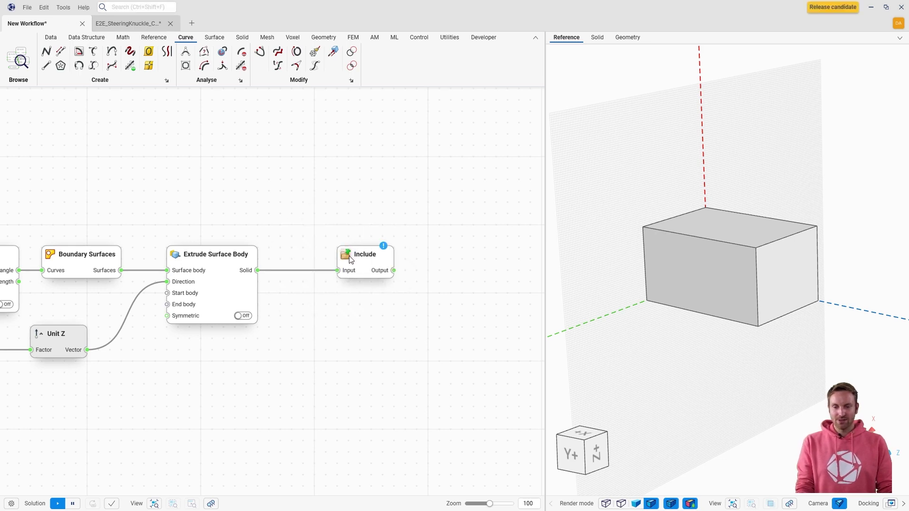
pyautogui.doubleClick(349, 258)
pyautogui.doubleClick(123, 79)
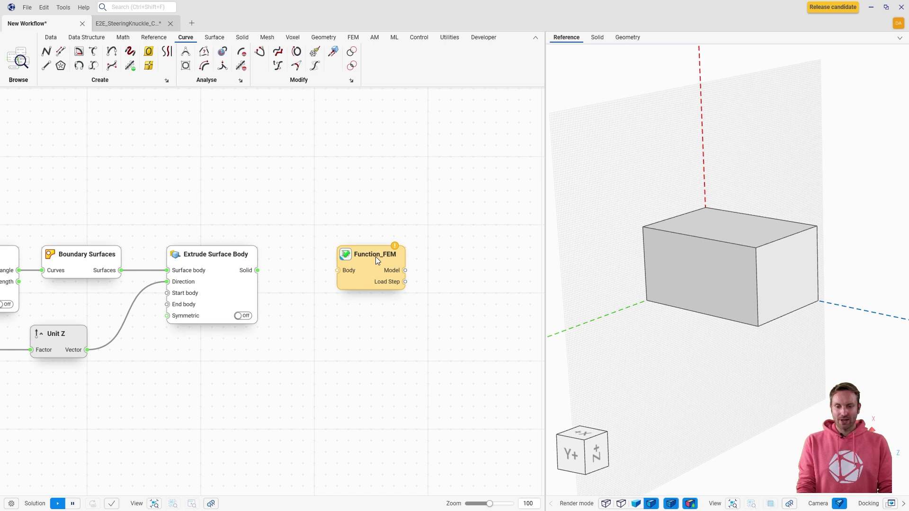
pyautogui.moveTo(256, 270); pyautogui.dragTo(325, 282)
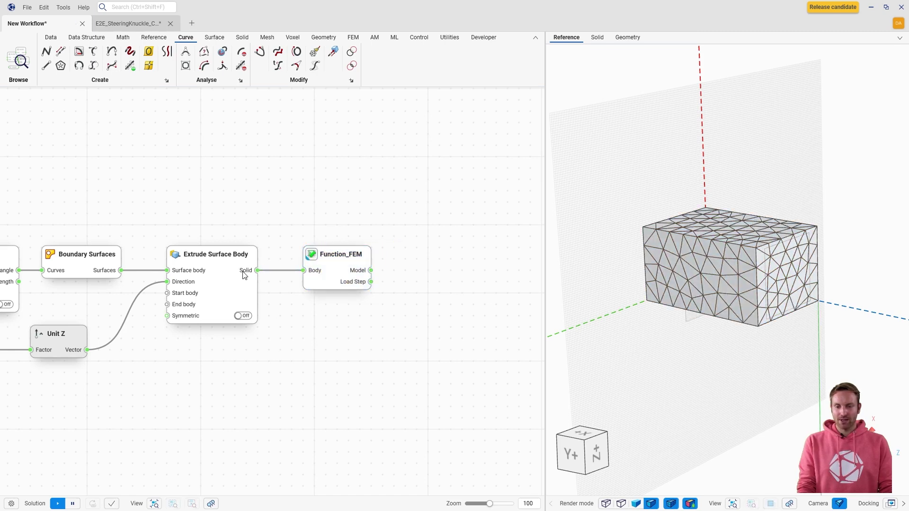
# Step: Add an FEM Solver node fed by the Model output of Function_FEM
pyautogui.moveTo(800, 260); pyautogui.dragTo(762, 272, button='right')
pyautogui.moveTo(370, 270); pyautogui.dragTo(407, 255)
pyautogui.click(447, 297)
# Step: Connect the solver's Model output to a new model view node to display the FEM results on the box
pyautogui.moveTo(504, 287); pyautogui.dragTo(382, 291, button='right')
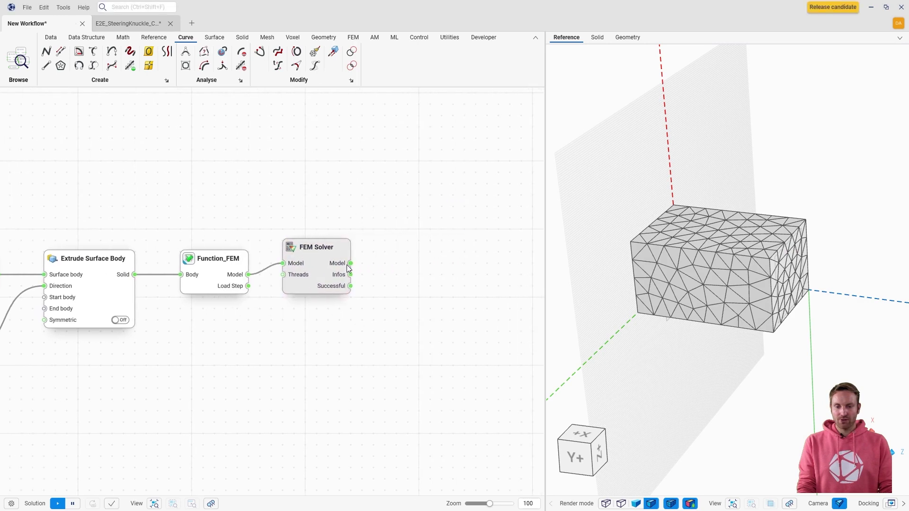
pyautogui.moveTo(350, 263); pyautogui.dragTo(395, 250)
pyautogui.click(432, 217)
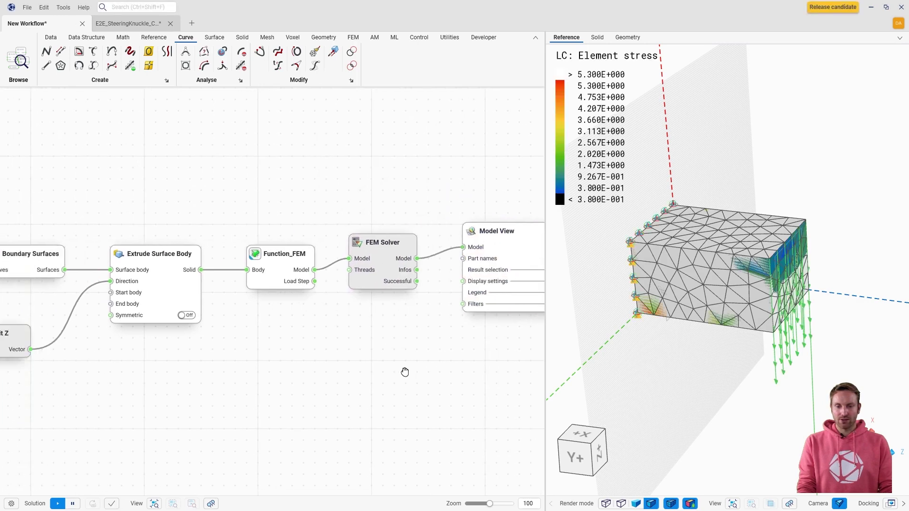
pyautogui.scroll(2, 413, 368)
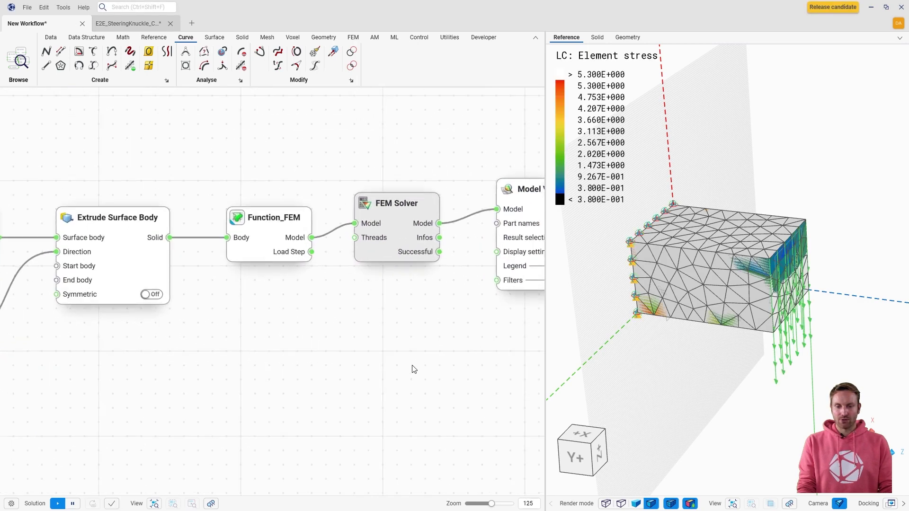
# Step: Hide the geometry preview of all nodes from the Rectangle through Function_FEM, leaving the FEM stress results displayed on the box
pyautogui.scroll(-4, 388, 383)
pyautogui.moveTo(377, 392); pyautogui.dragTo(119, 296)
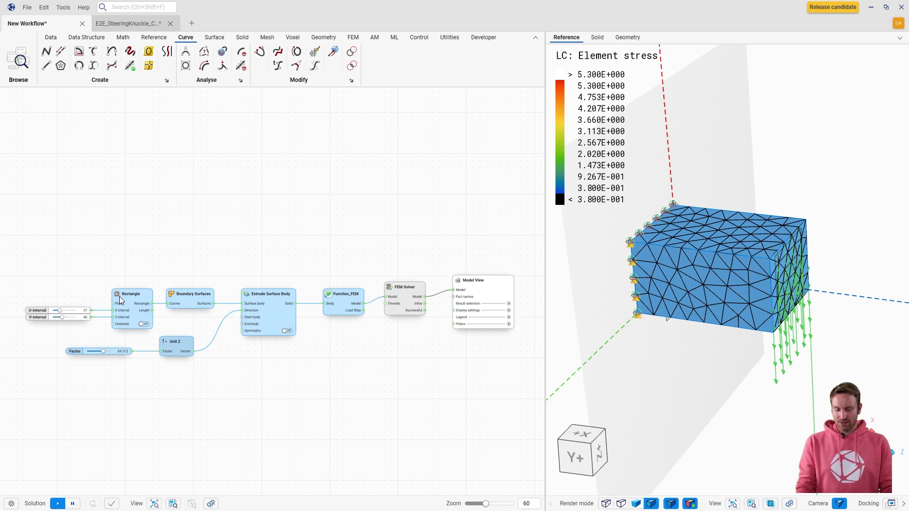
pyautogui.click(606, 396)
pyautogui.moveTo(685, 332)
pyautogui.mouseDown(button='right')
pyautogui.moveTo(664, 308)
pyautogui.moveTo(671, 352)
pyautogui.moveTo(705, 306)
pyautogui.mouseUp(button='right')
pyautogui.moveTo(705, 306); pyautogui.dragTo(726, 337)
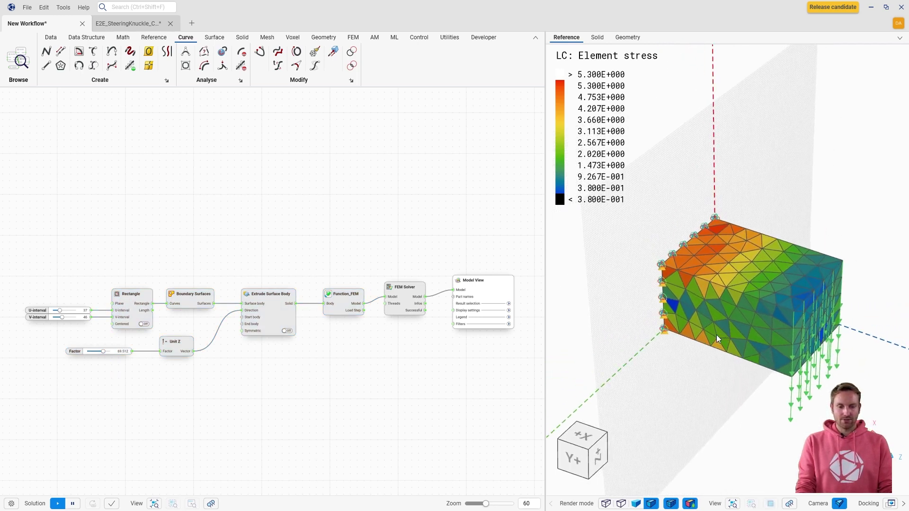
# Step: Open the workflow inside Function_FEM, examine its mesh, material and load nodes, and return to the main workflow
pyautogui.scroll(3, 717, 334)
pyautogui.scroll(5, 343, 372)
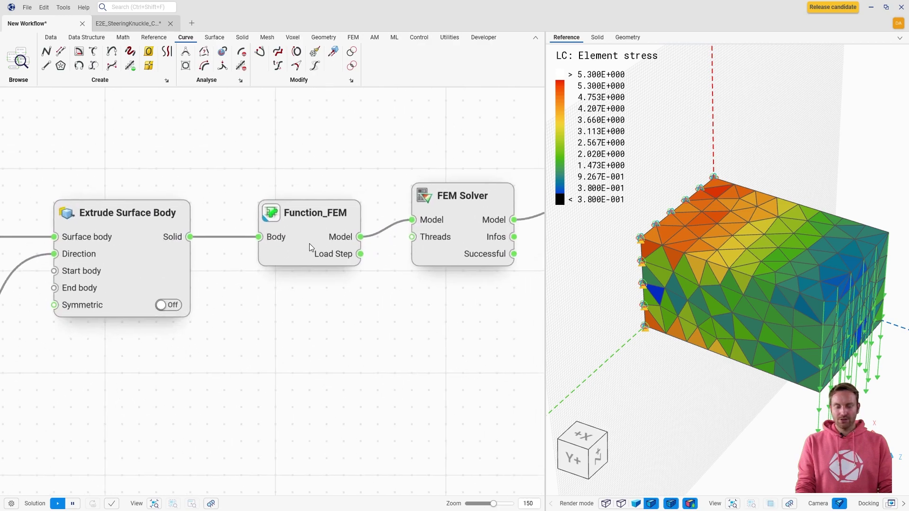
pyautogui.click(309, 243)
pyautogui.click(271, 220)
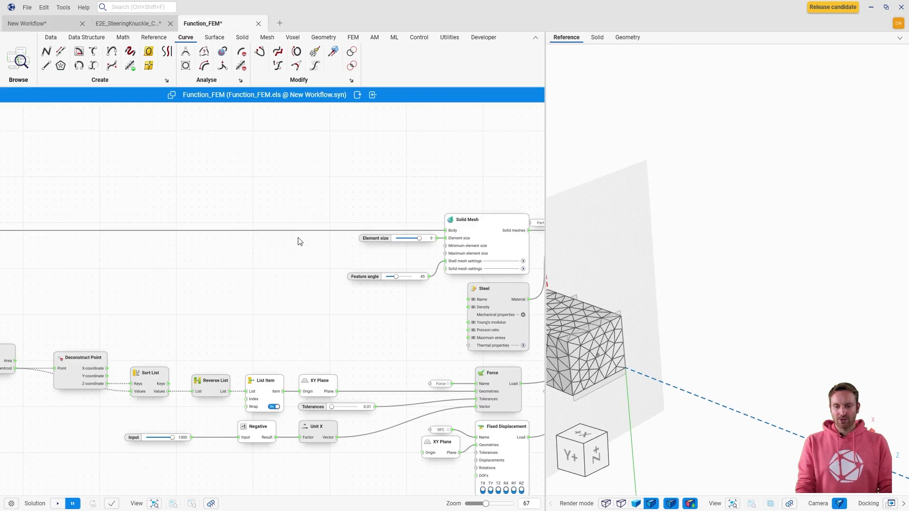
pyautogui.click(154, 503)
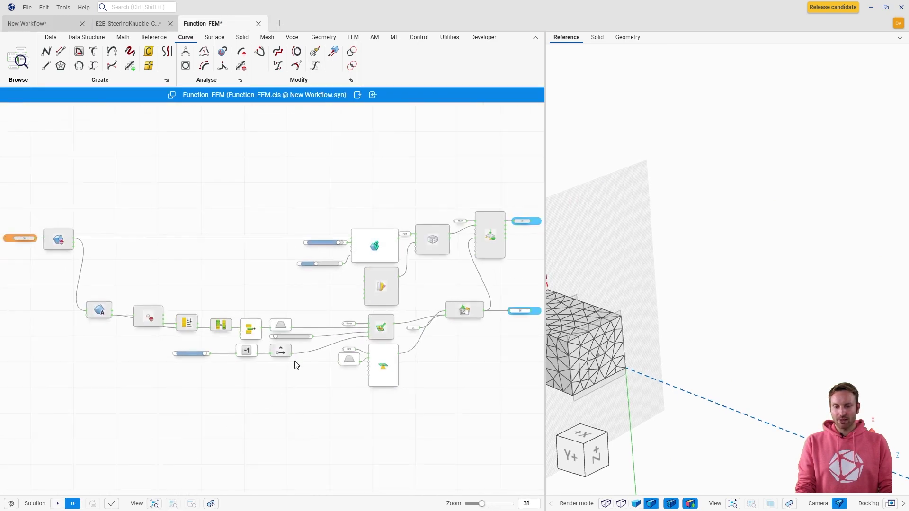
pyautogui.moveTo(282, 299); pyautogui.dragTo(314, 298, button='right')
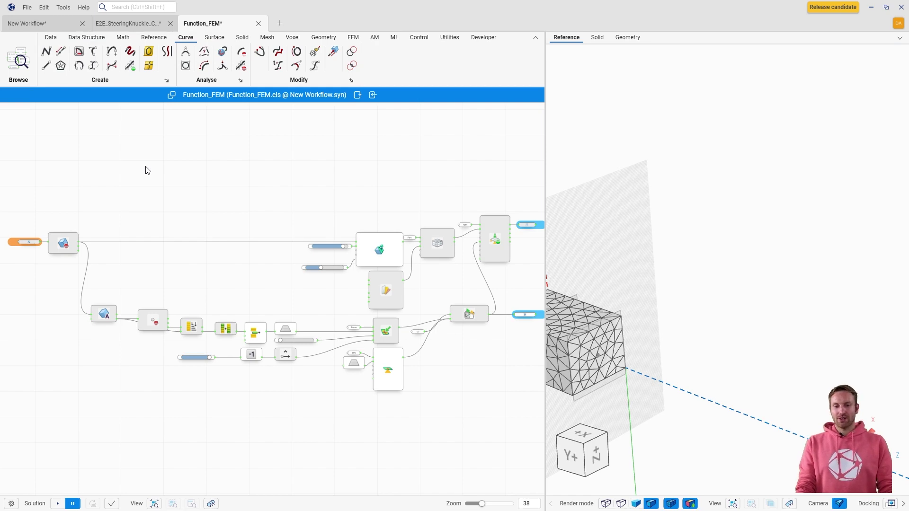
pyautogui.moveTo(197, 189); pyautogui.dragTo(181, 194, button='right')
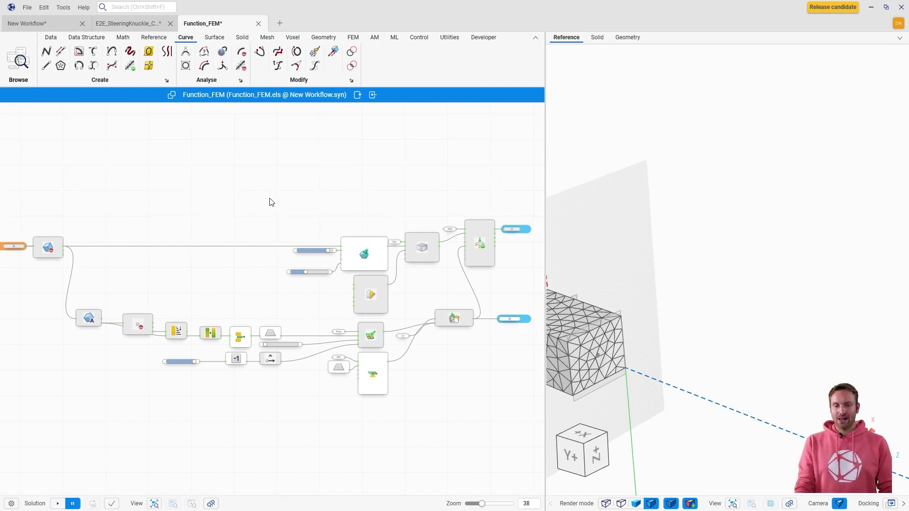
pyautogui.click(51, 25)
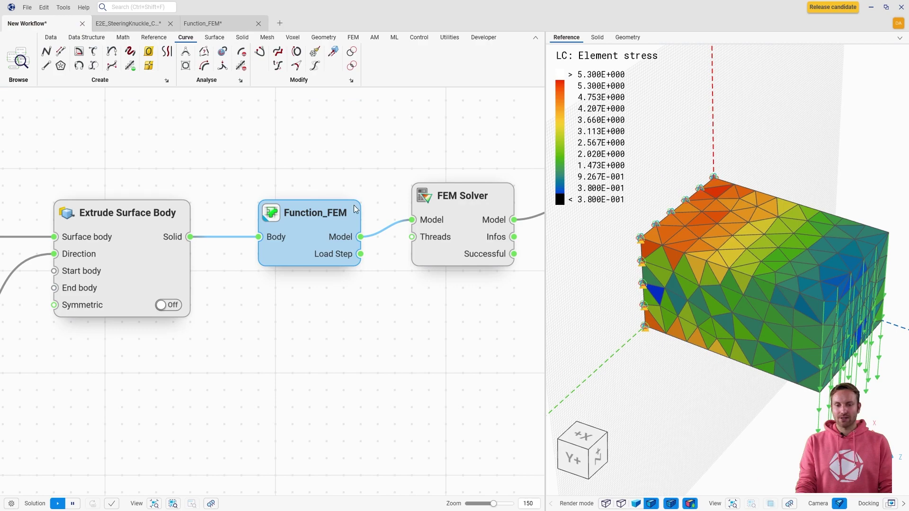
# Step: Add an Include node that loads Function_Dashboard.els and place it below the FEM Solver
pyautogui.moveTo(452, 331); pyautogui.dragTo(414, 353, button='middle')
pyautogui.moveTo(748, 299)
pyautogui.mouseDown(button='middle')
pyautogui.moveTo(746, 257)
pyautogui.moveTo(749, 289)
pyautogui.mouseUp(button='middle')
pyautogui.scroll(1, 369, 361)
pyautogui.scroll(-5, 370, 353)
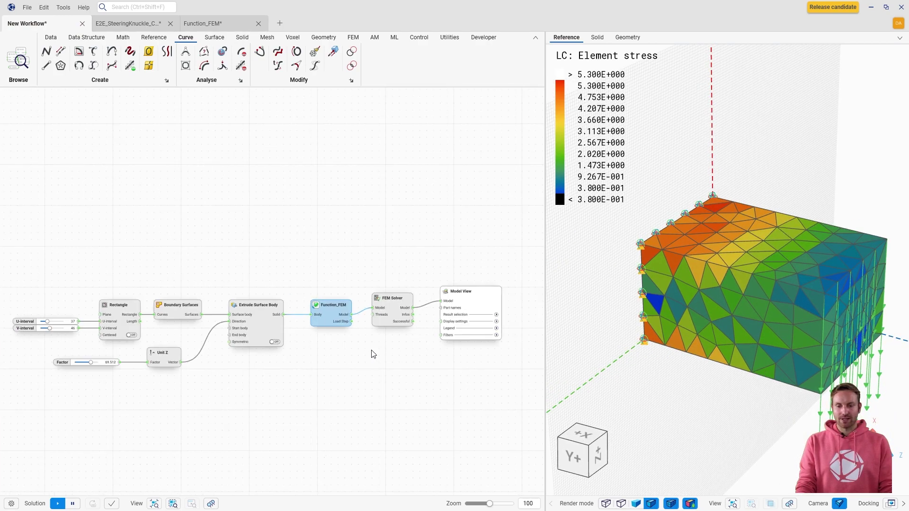
pyautogui.moveTo(370, 353); pyautogui.dragTo(365, 320, button='right')
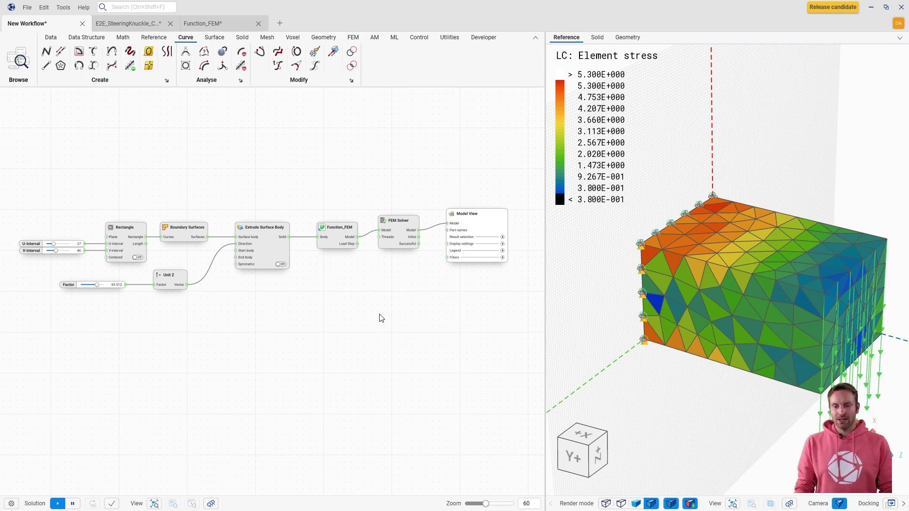
pyautogui.rightClick(380, 301)
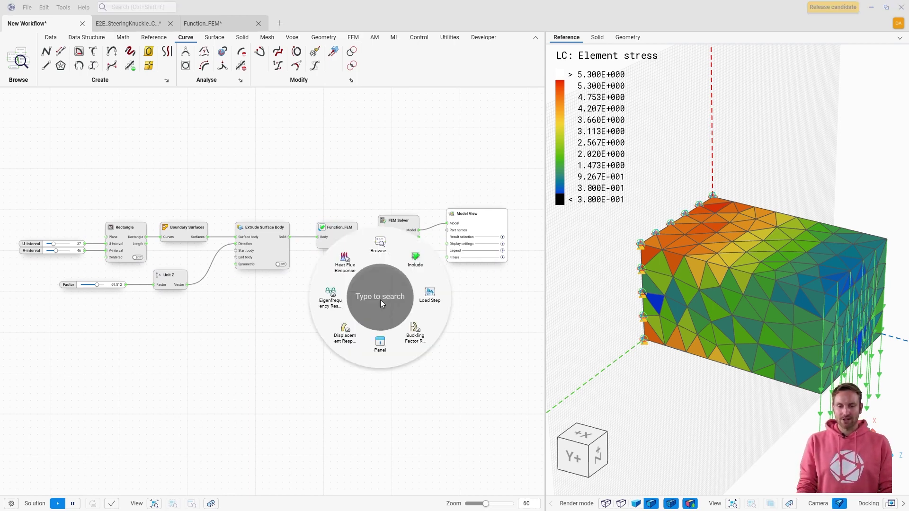
pyautogui.click(415, 258)
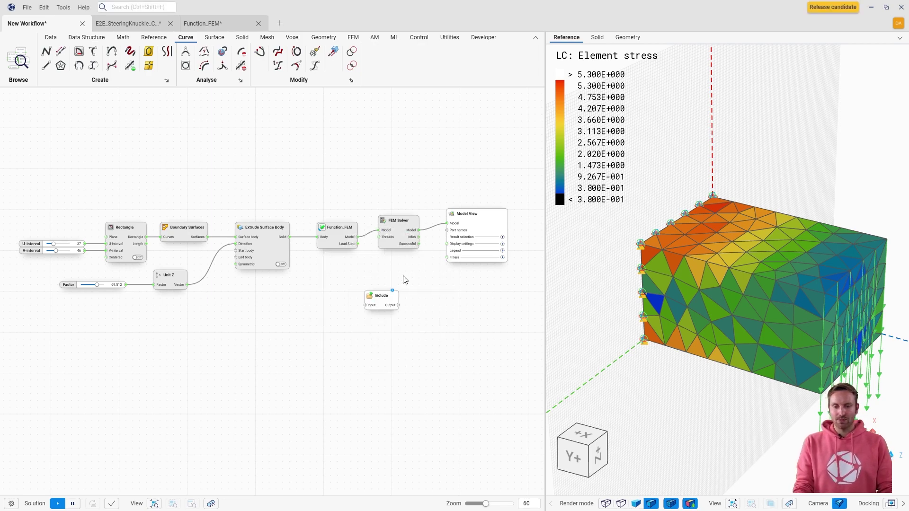
pyautogui.scroll(-5, 383, 306)
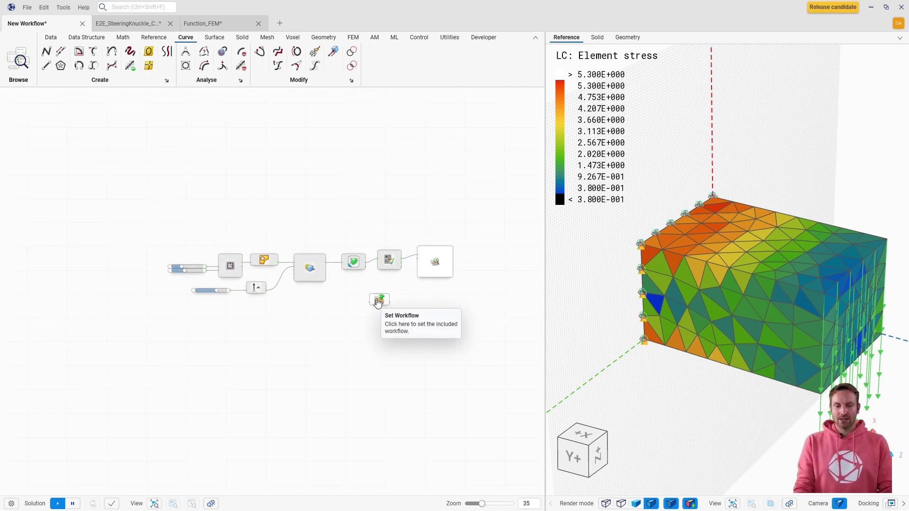
pyautogui.click(380, 301)
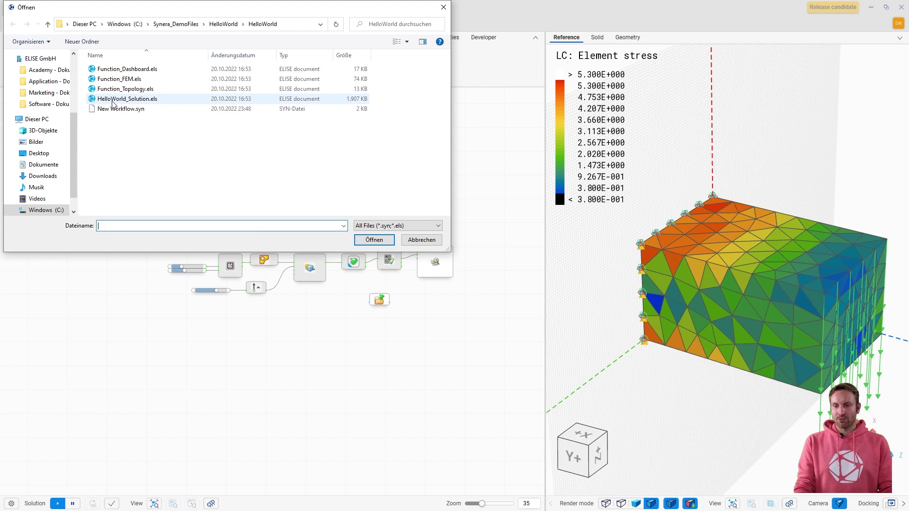
pyautogui.doubleClick(133, 70)
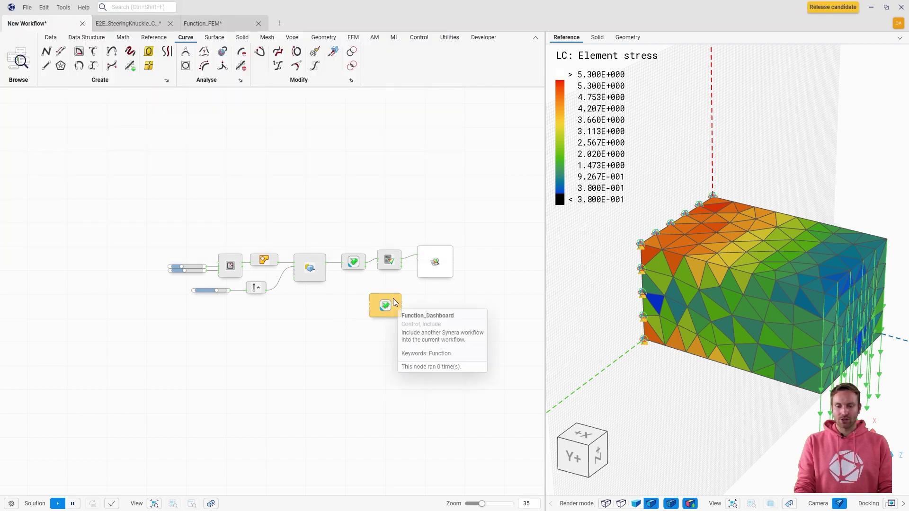
pyautogui.scroll(8, 398, 301)
pyautogui.moveTo(384, 314); pyautogui.dragTo(419, 279)
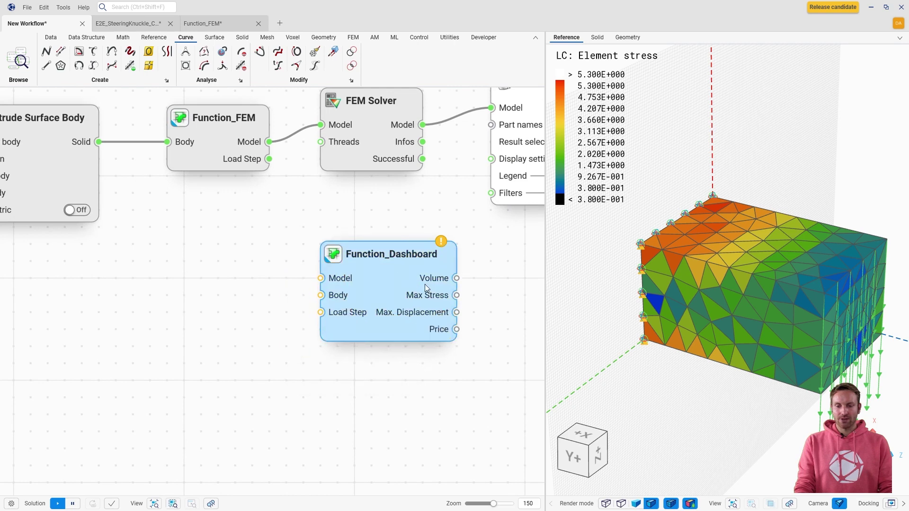
# Step: Connect the solver's Model, the extruded Solid and Function_FEM's Load Step to the matching inputs of Function_Dashboard
pyautogui.moveTo(421, 126); pyautogui.dragTo(321, 278)
pyautogui.moveTo(99, 142); pyautogui.dragTo(321, 295)
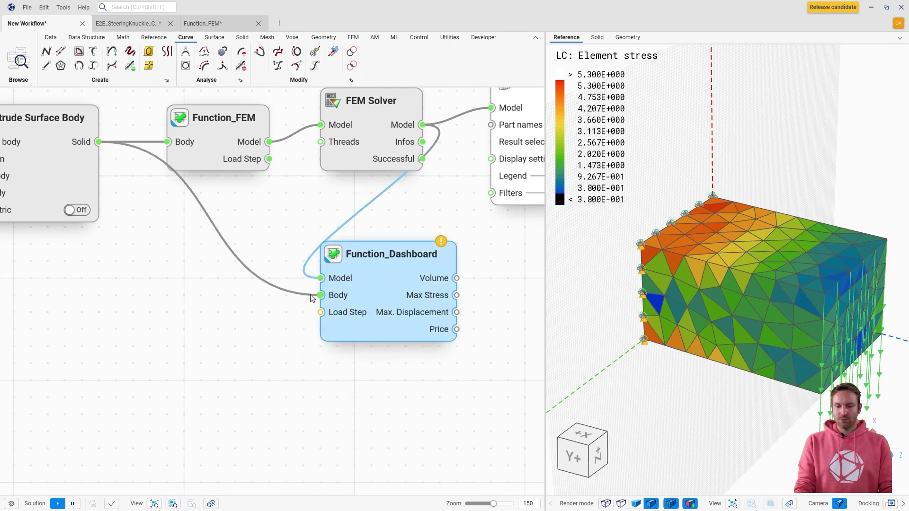
pyautogui.moveTo(269, 162); pyautogui.dragTo(321, 312)
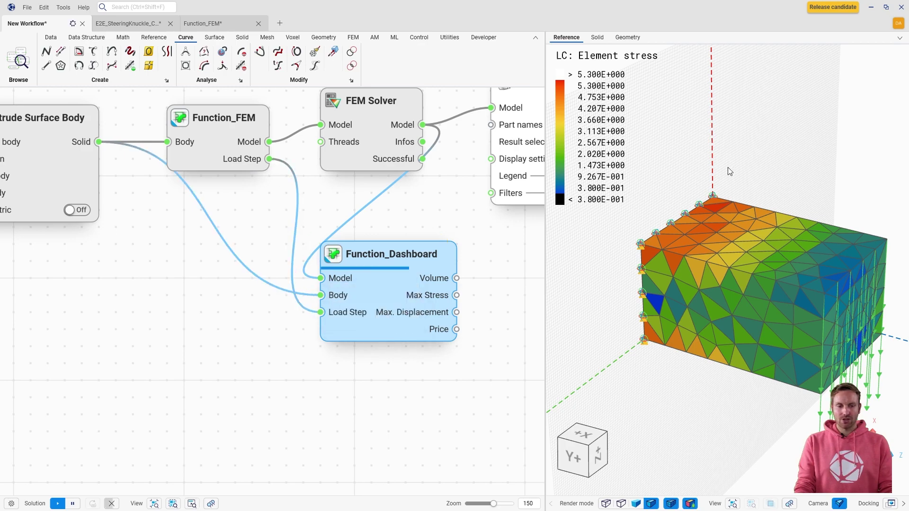
pyautogui.click(813, 168)
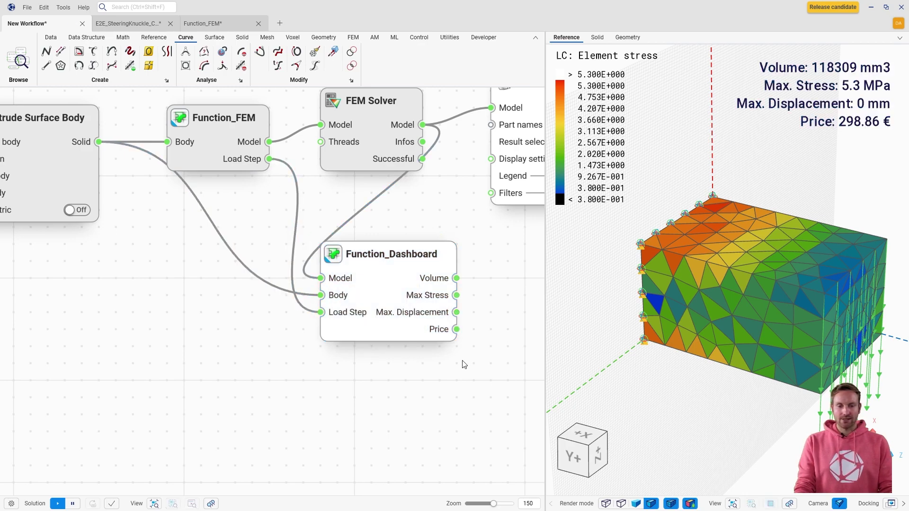
# Step: Shorten the box by setting the extrusion Factor slider to about 37.3
pyautogui.scroll(-5, 399, 379)
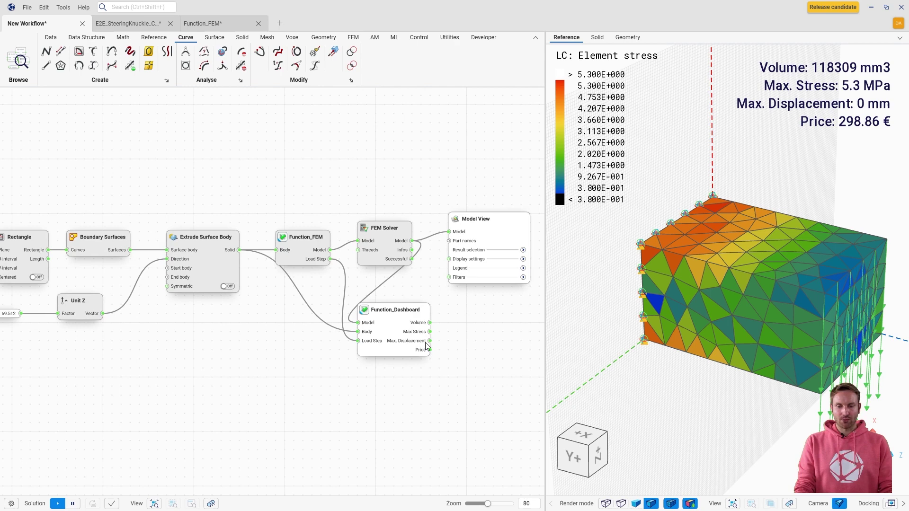
pyautogui.moveTo(327, 380); pyautogui.dragTo(448, 384, button='middle')
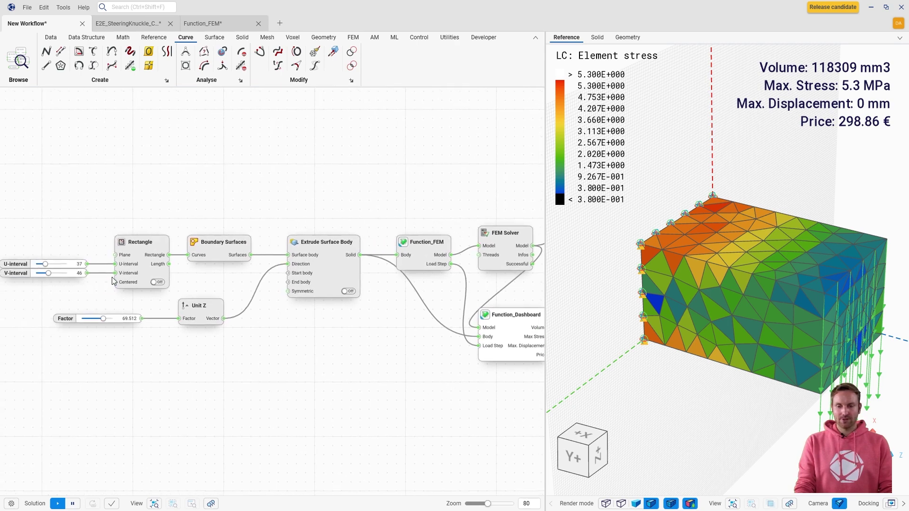
pyautogui.moveTo(104, 318); pyautogui.dragTo(93, 319)
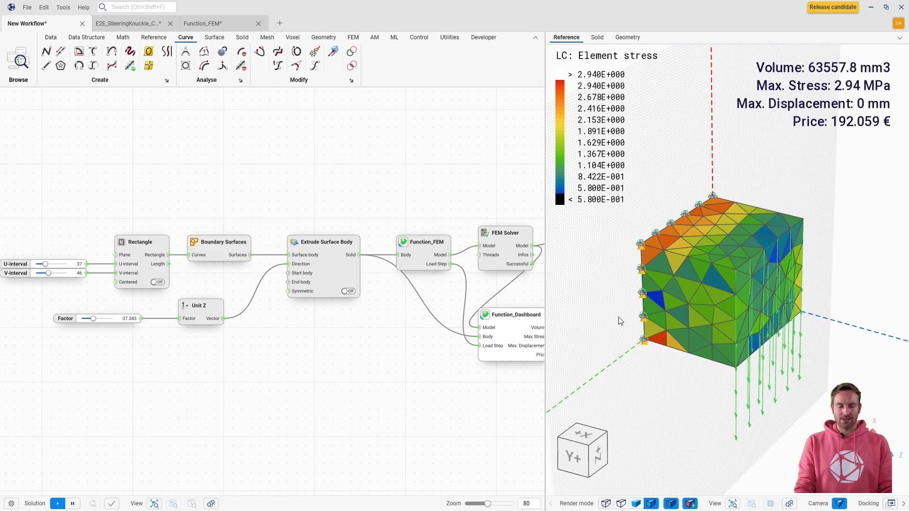
pyautogui.moveTo(657, 268)
pyautogui.mouseDown(button='middle')
pyautogui.moveTo(663, 308)
pyautogui.moveTo(659, 266)
pyautogui.mouseUp(button='middle')
# Step: Move the group of box-building nodes, from the sliders to Extrude Surface Body, farther away from Function_FEM
pyautogui.moveTo(267, 427); pyautogui.dragTo(319, 361, button='middle')
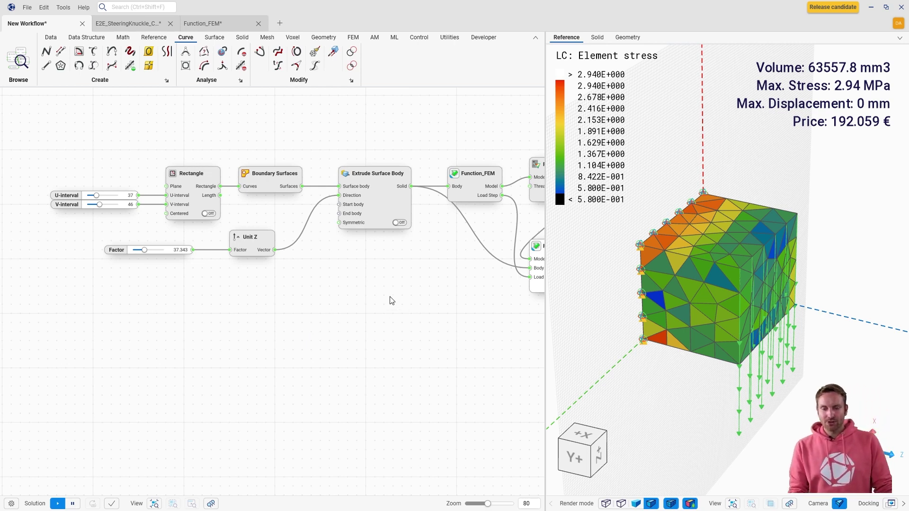
pyautogui.moveTo(401, 309); pyautogui.dragTo(136, 178)
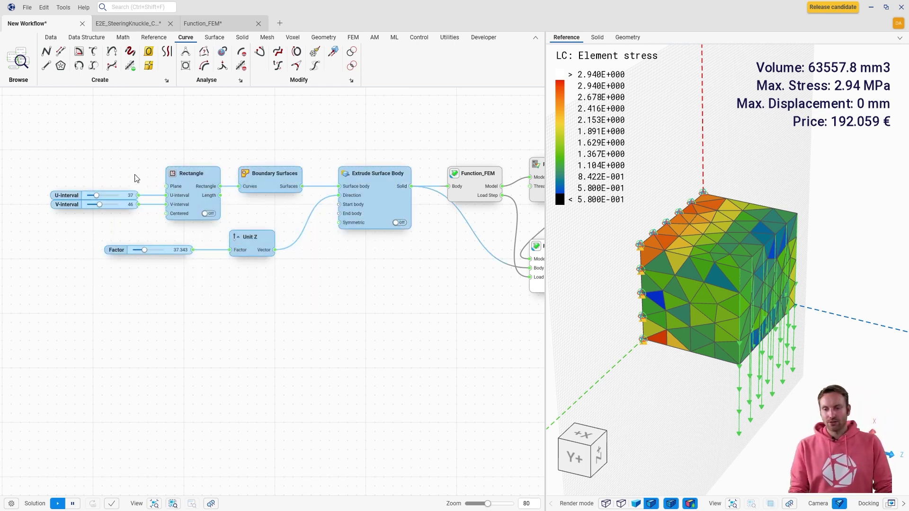
pyautogui.moveTo(373, 199); pyautogui.dragTo(328, 200)
pyautogui.click(360, 322)
pyautogui.moveTo(244, 352); pyautogui.dragTo(310, 345, button='middle')
# Step: Add an Import Parasolid node in the empty area below the box-building nodes
pyautogui.doubleClick(234, 362)
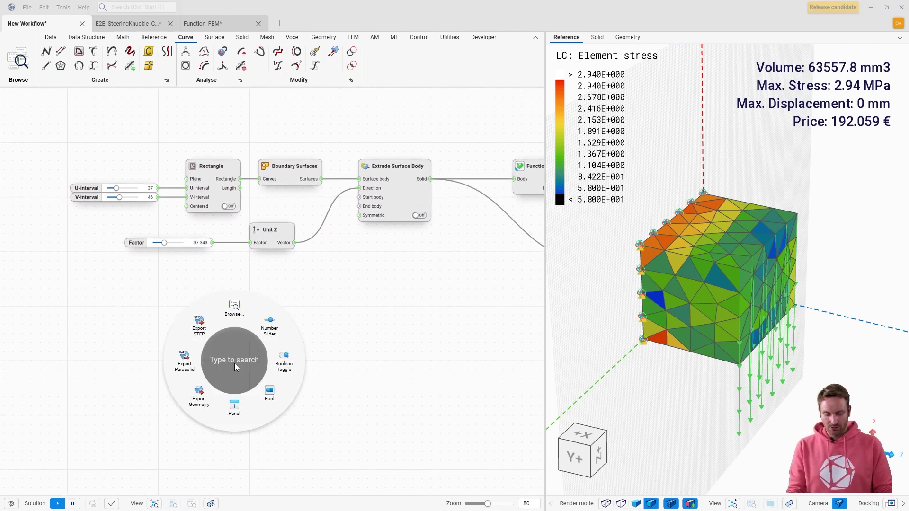
pyautogui.write('import')
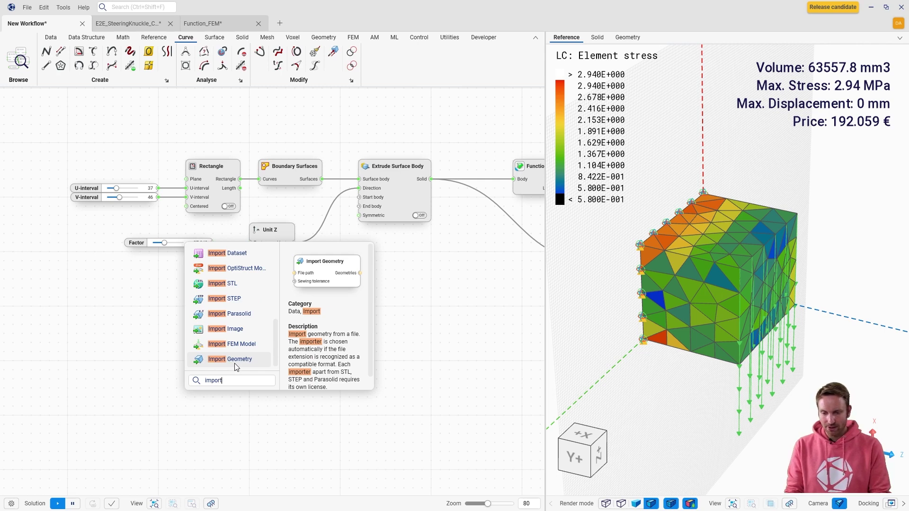
pyautogui.write(' para')
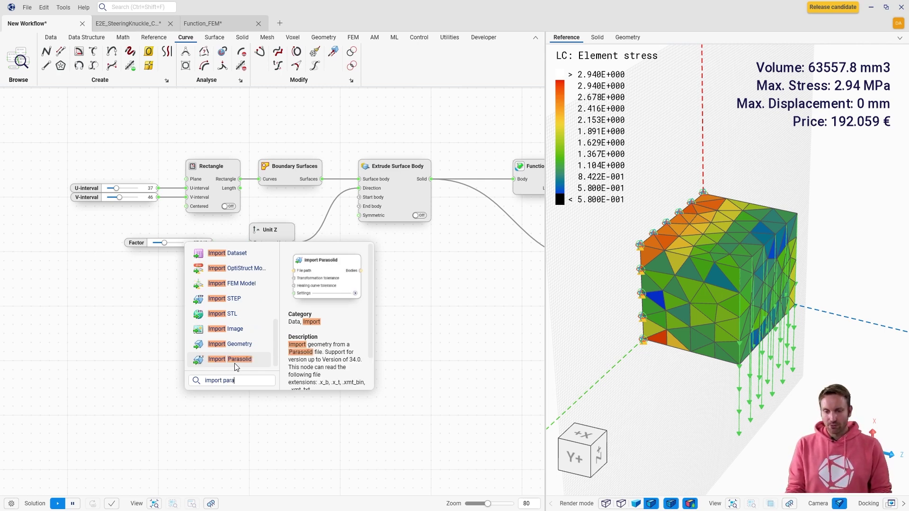
pyautogui.click(235, 360)
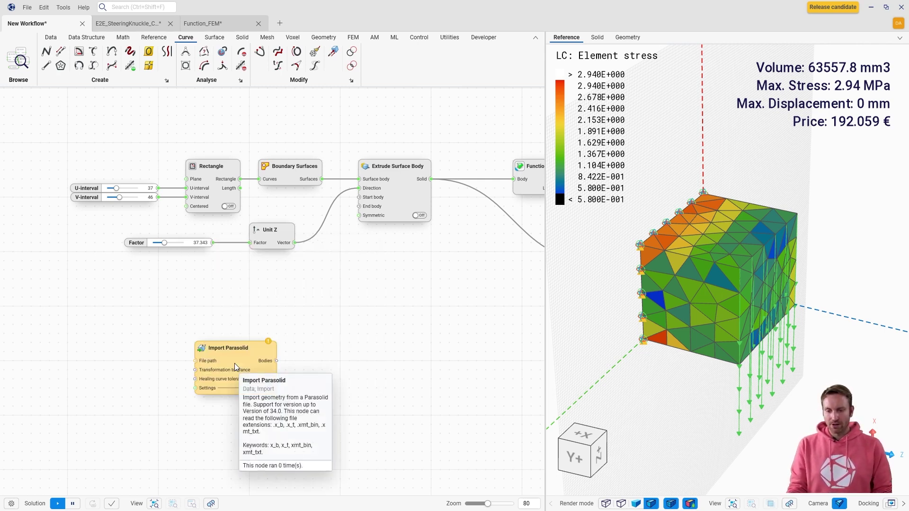
# Step: Feed the Import Parasolid node's File path with a Relative File Path node set to beam.x_t, and fit the imported beam in the 3D view
pyautogui.moveTo(159, 360); pyautogui.dragTo(161, 359)
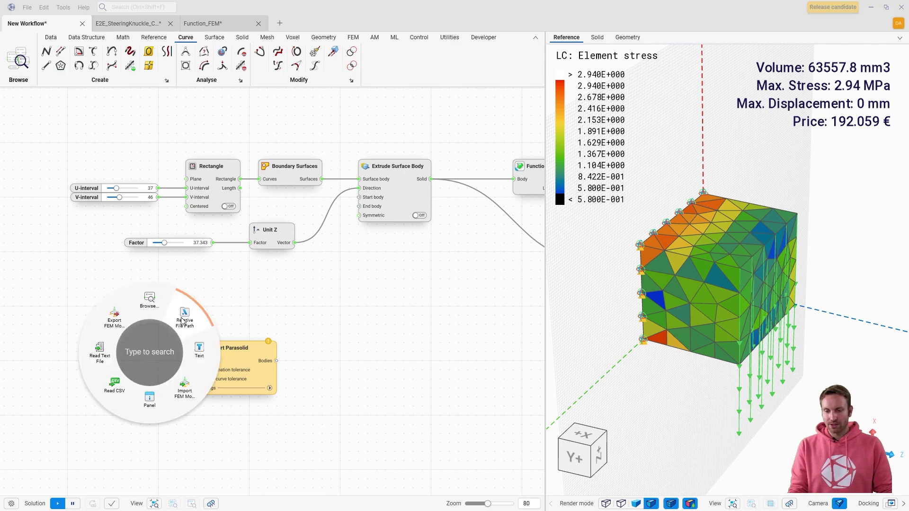
pyautogui.click(181, 319)
pyautogui.click(140, 351)
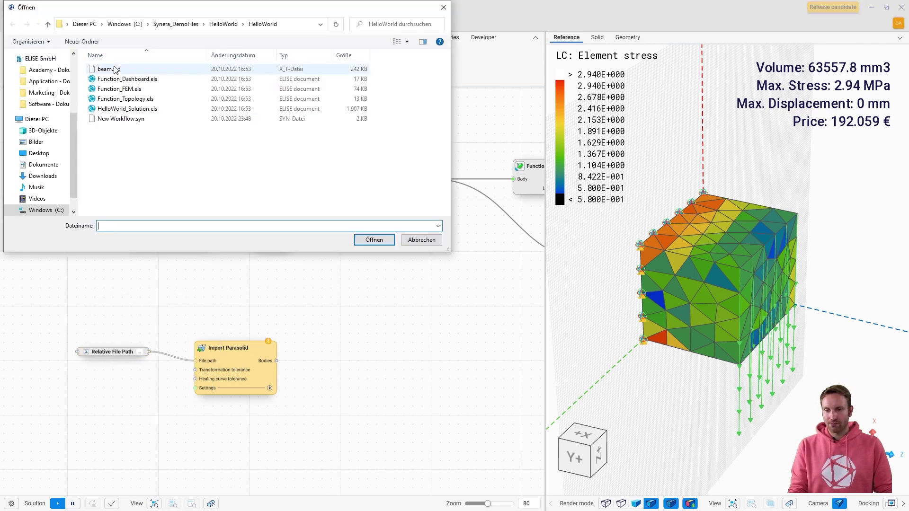
pyautogui.doubleClick(116, 69)
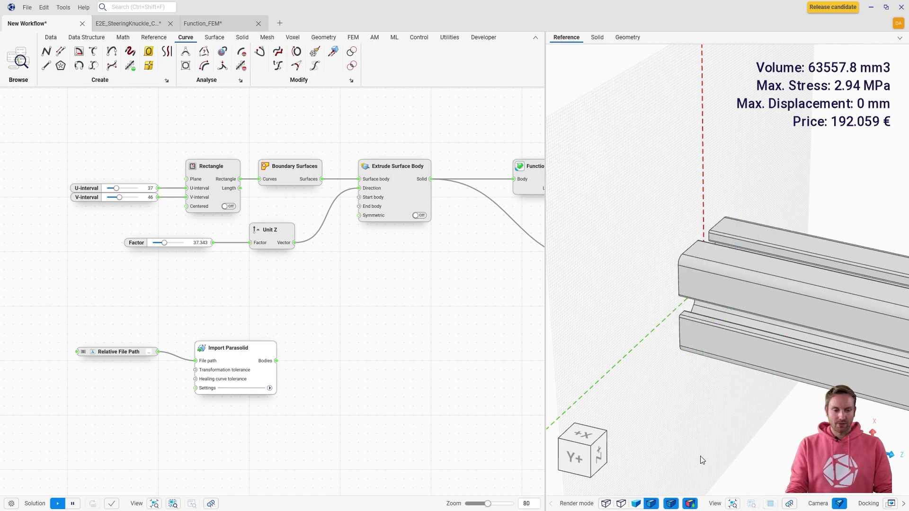
pyautogui.click(732, 503)
pyautogui.moveTo(791, 348)
pyautogui.mouseDown(button='middle')
pyautogui.moveTo(765, 320)
pyautogui.moveTo(683, 324)
pyautogui.moveTo(706, 339)
pyautogui.moveTo(805, 335)
pyautogui.moveTo(787, 366)
pyautogui.moveTo(794, 328)
pyautogui.moveTo(773, 355)
pyautogui.mouseUp(button='middle')
# Step: Reroute both Body connections from the extruded Solid to Import Parasolid's Bodies output, and move Function_Dashboard below the Model View node
pyautogui.moveTo(480, 288); pyautogui.dragTo(420, 271, button='middle')
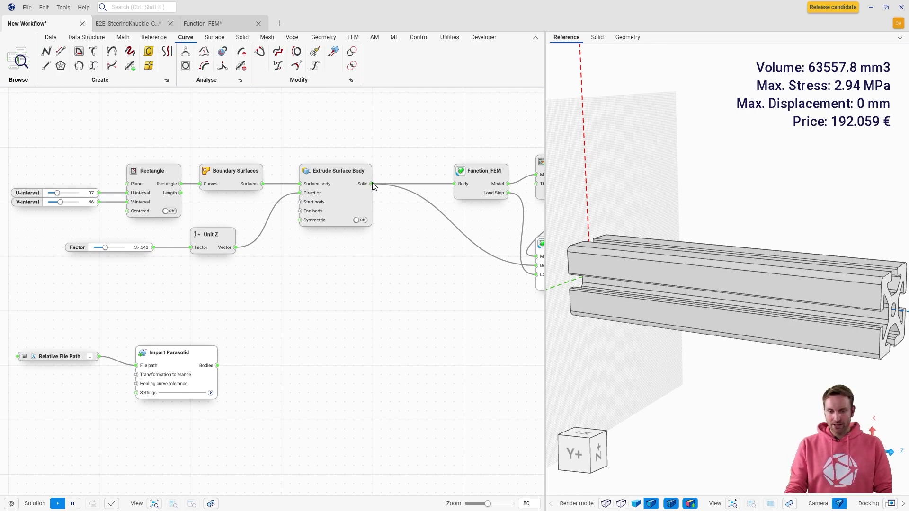
pyautogui.moveTo(372, 183); pyautogui.dragTo(217, 365)
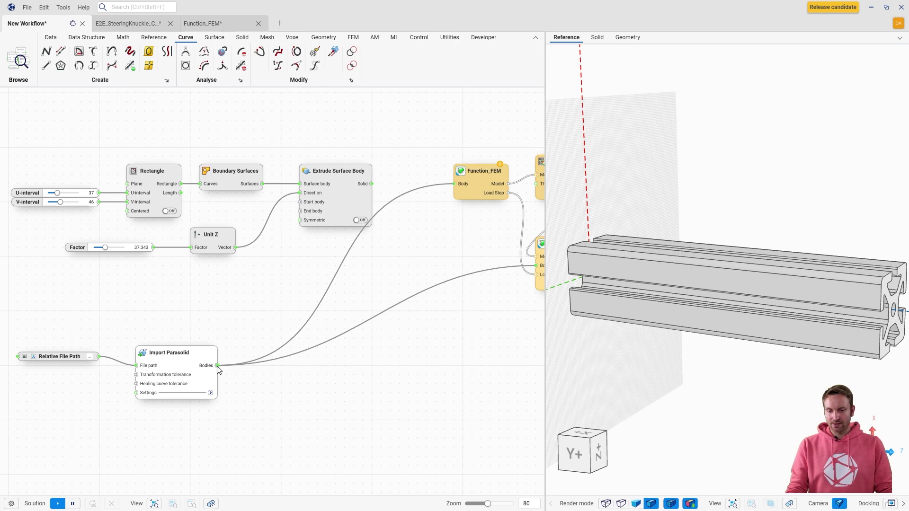
pyautogui.moveTo(437, 320); pyautogui.dragTo(227, 355, button='middle')
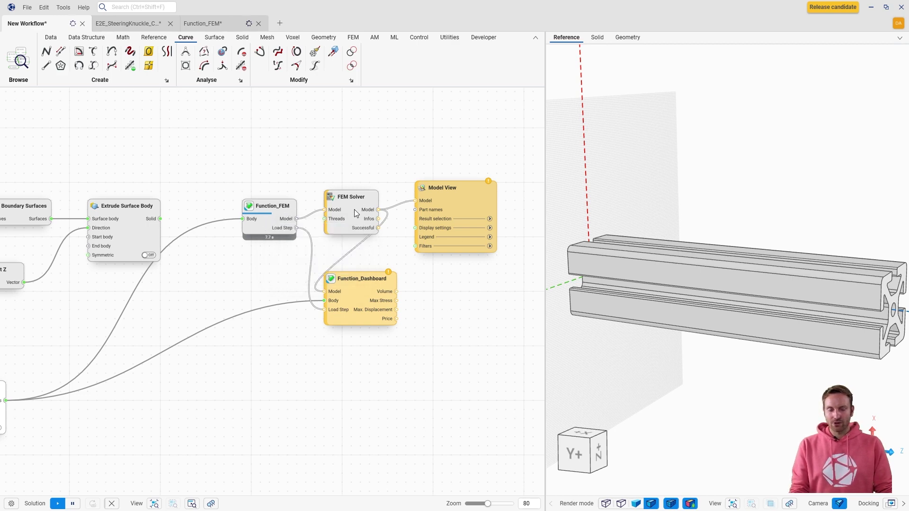
pyautogui.moveTo(360, 280); pyautogui.dragTo(452, 279)
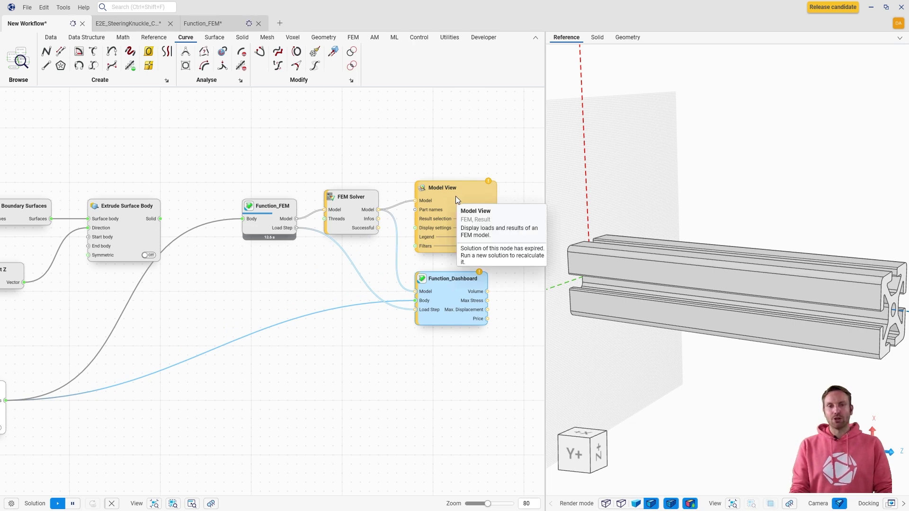
# Step: Deselect Function_Dashboard and look through the node browser's categories, including Math, Curve, Surface, Solid and ML
pyautogui.click(304, 290)
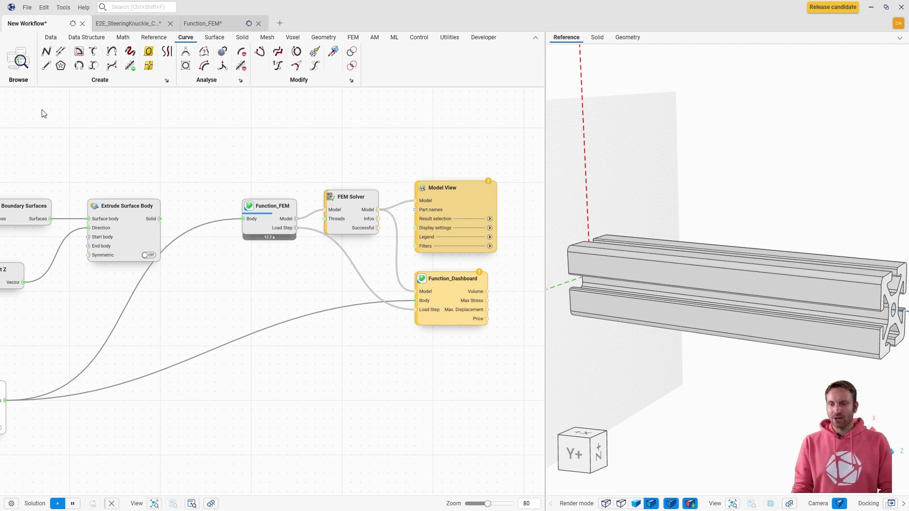
pyautogui.click(19, 62)
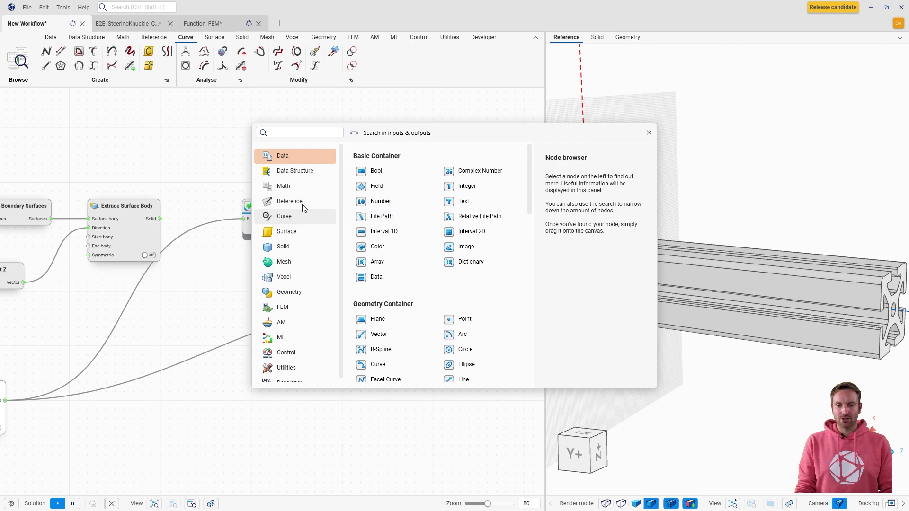
pyautogui.click(294, 186)
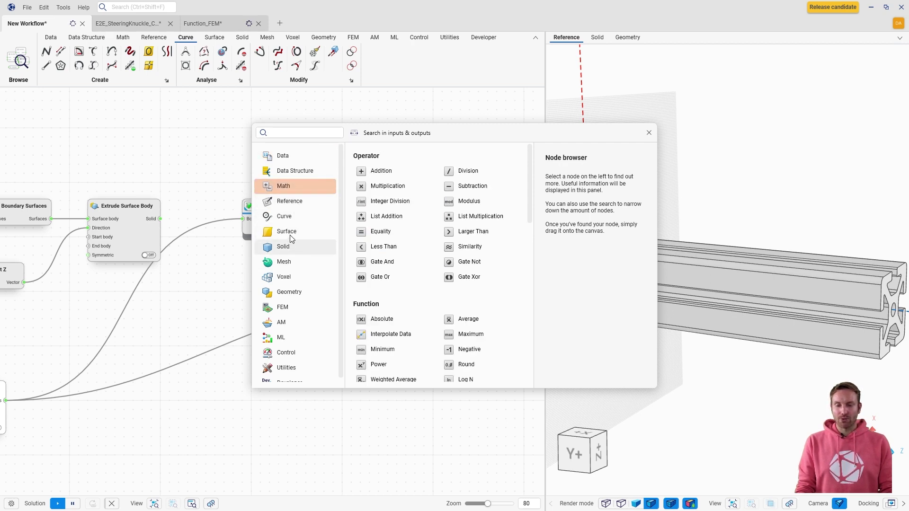
pyautogui.click(292, 217)
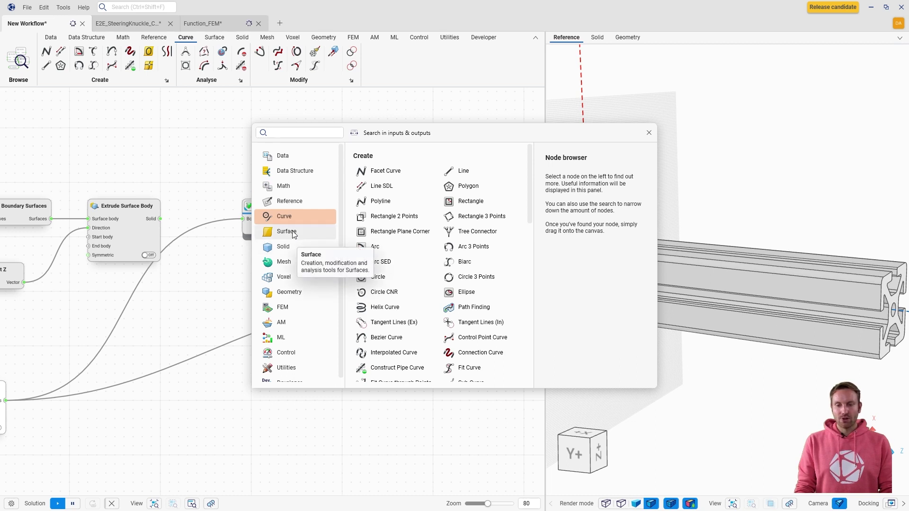
pyautogui.click(293, 232)
pyautogui.click(294, 250)
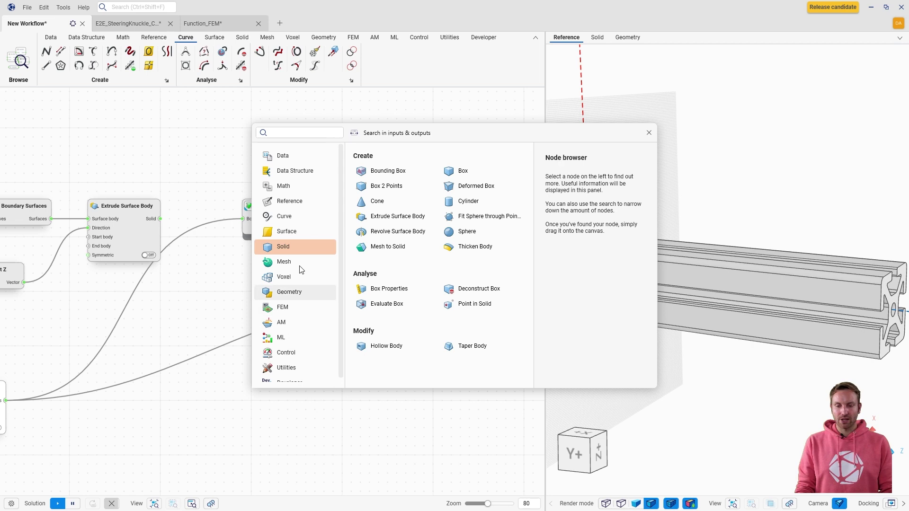
pyautogui.click(280, 337)
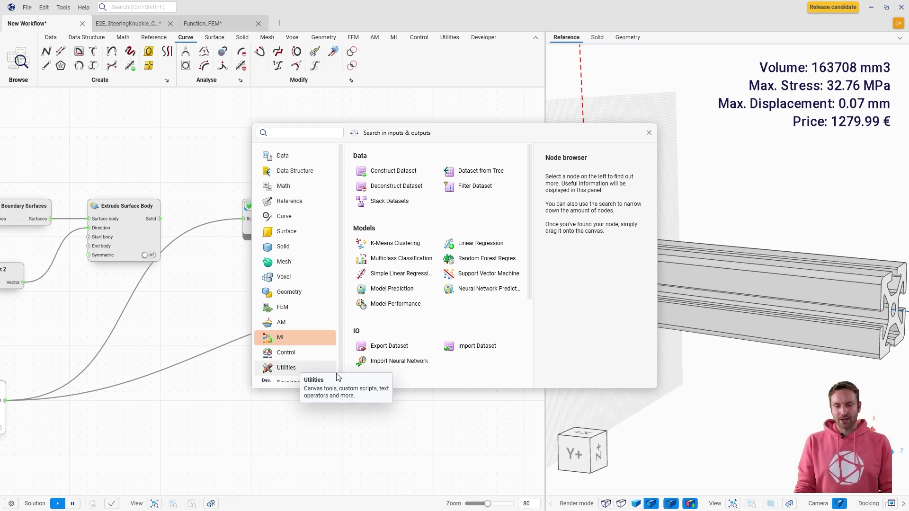
pyautogui.scroll(-1, 340, 303)
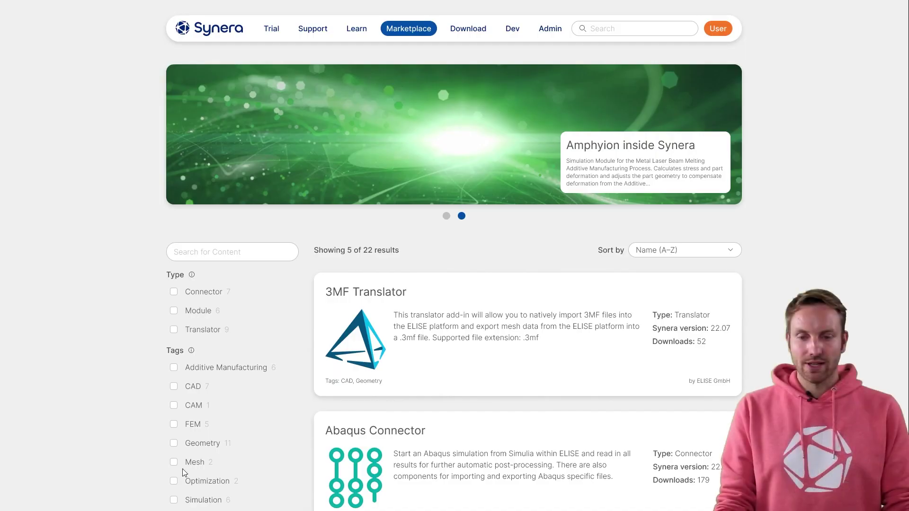
# Step: Look through the connectors, modules and translators offered in the Synera Marketplace
pyautogui.scroll(-7, 455, 255)
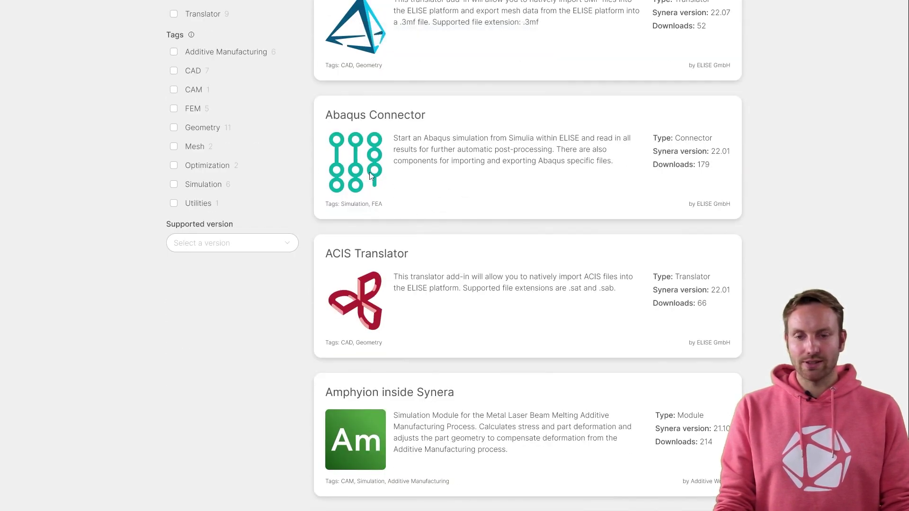
pyautogui.scroll(-3, 445, 263)
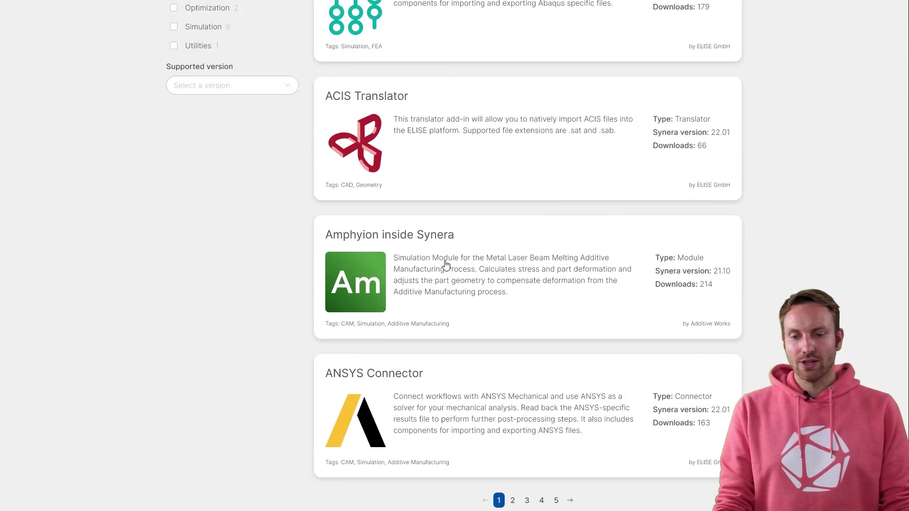
pyautogui.scroll(2, 445, 263)
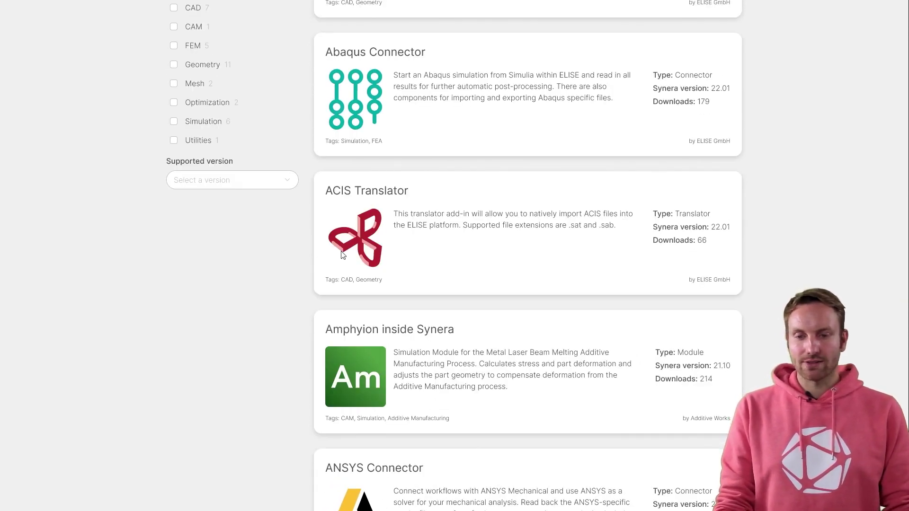
pyautogui.scroll(4, 343, 254)
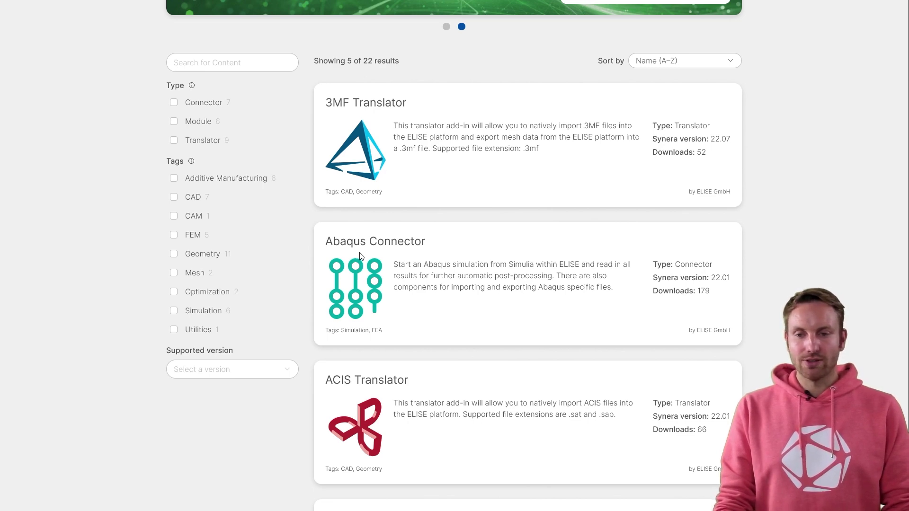
pyautogui.scroll(4, 360, 256)
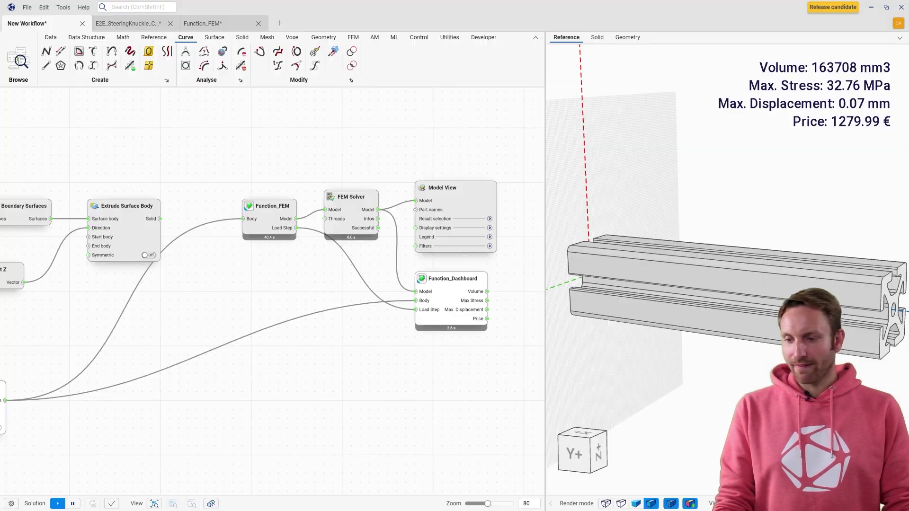
# Step: Hide the imported beam body and display the Model View node's element stress results in the 3D view
pyautogui.moveTo(232, 397); pyautogui.dragTo(214, 390, button='right')
pyautogui.moveTo(785, 269); pyautogui.dragTo(729, 326, button='middle')
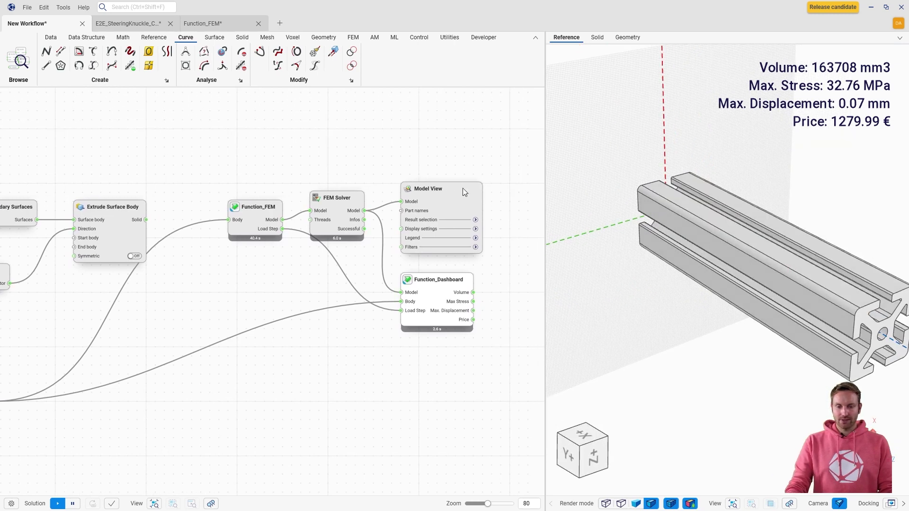
pyautogui.middleClick(724, 214)
pyautogui.middleClick(479, 201)
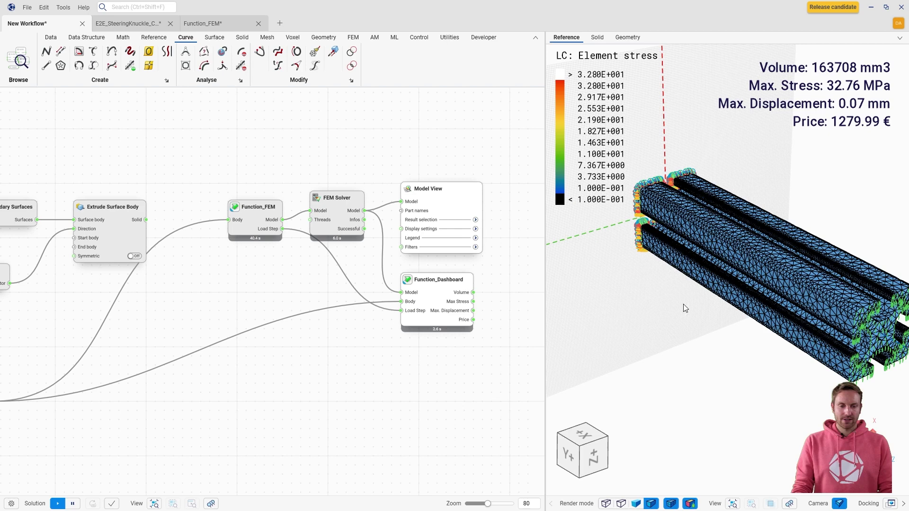
pyautogui.moveTo(677, 301); pyautogui.dragTo(692, 323, button='middle')
pyautogui.moveTo(834, 89); pyautogui.dragTo(859, 103, button='right')
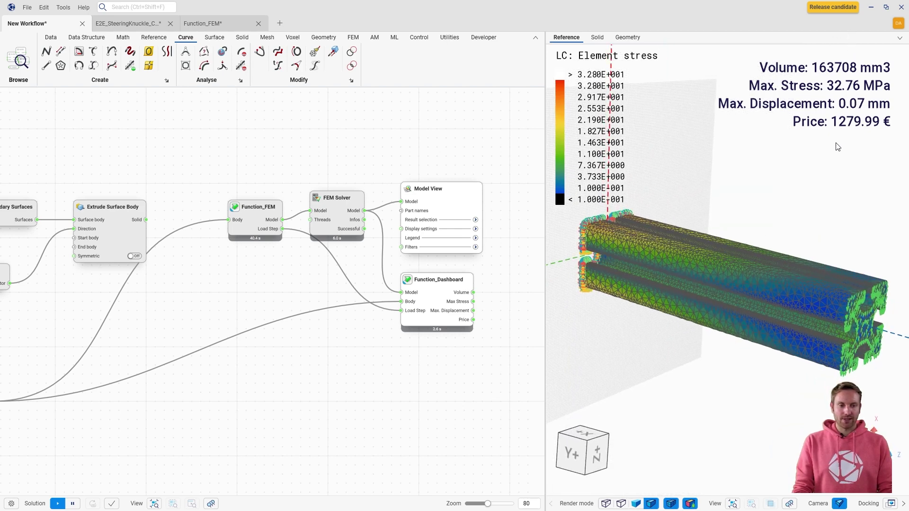
pyautogui.moveTo(836, 143); pyautogui.dragTo(822, 149, button='middle')
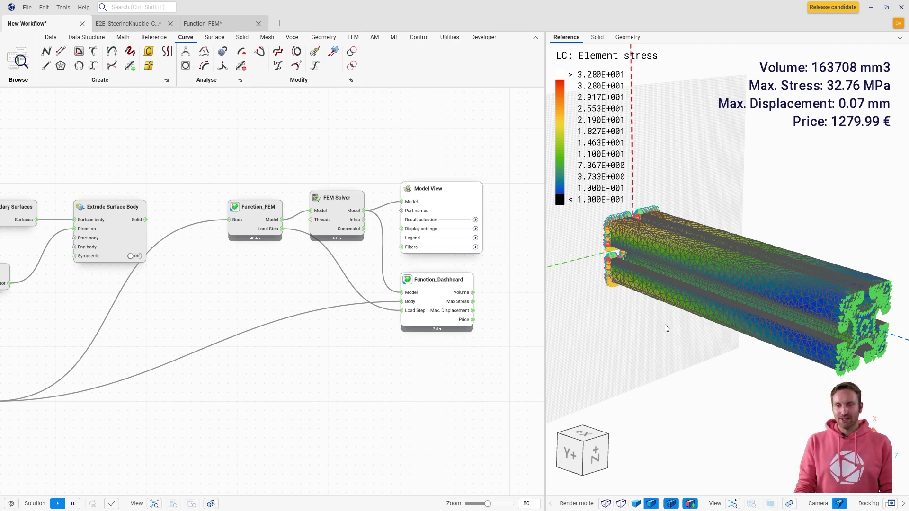
# Step: Add a new blank workflow and switch to the E2E_SteeringKnuckle workflow
pyautogui.moveTo(285, 389); pyautogui.dragTo(325, 396, button='right')
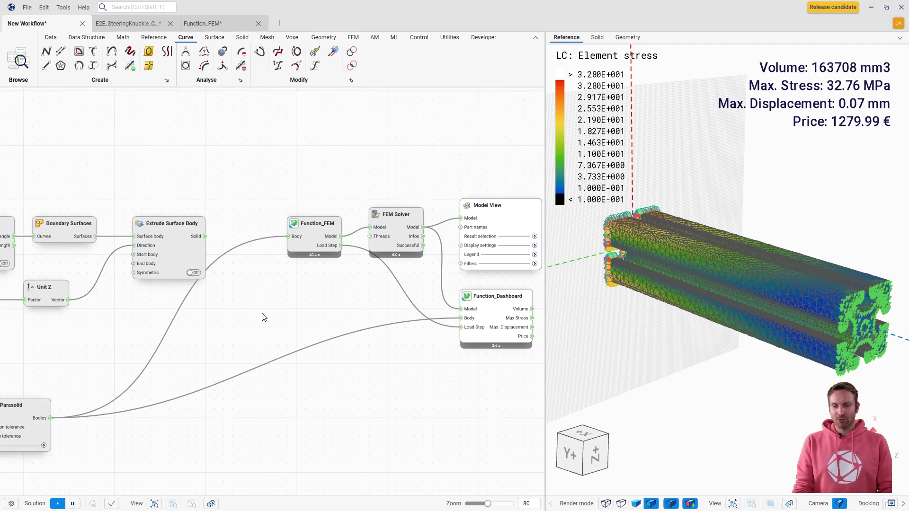
pyautogui.moveTo(262, 316); pyautogui.dragTo(337, 343, button='right')
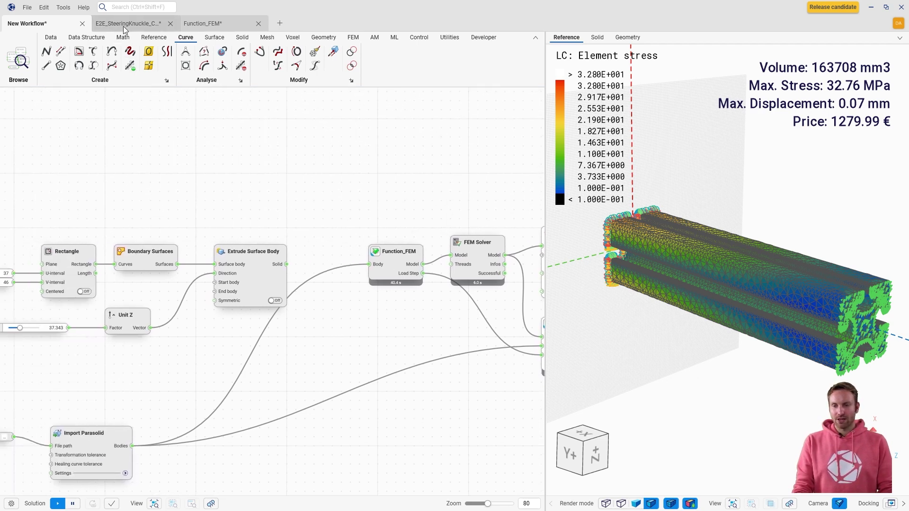
pyautogui.click(279, 23)
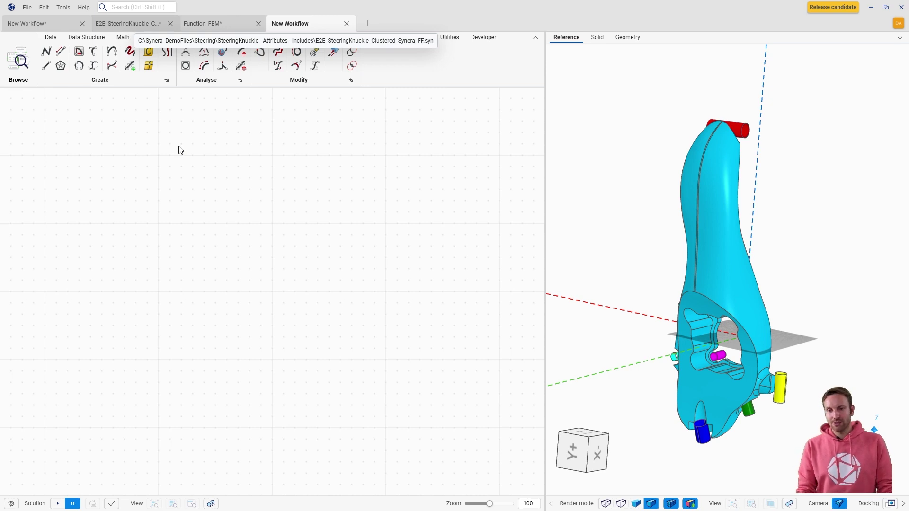
pyautogui.hotkey('ctrl', 'Tab')
# Step: Examine the colored steering knuckle geometry and the workflow's groups, from the product manager's Requirements to Pre-Processing
pyautogui.moveTo(166, 349)
pyautogui.mouseDown(button='right')
pyautogui.moveTo(200, 350)
pyautogui.moveTo(215, 332)
pyautogui.moveTo(181, 322)
pyautogui.moveTo(162, 333)
pyautogui.mouseUp(button='right')
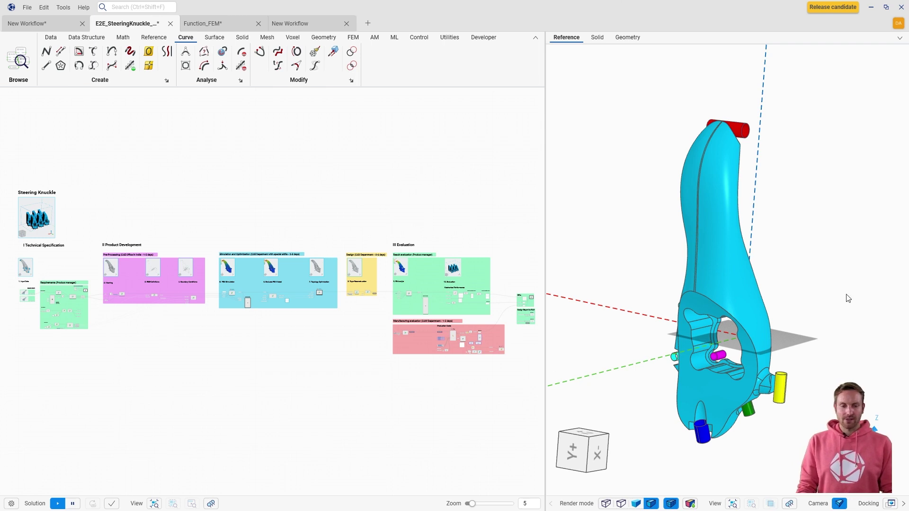
pyautogui.moveTo(816, 351)
pyautogui.mouseDown(button='middle')
pyautogui.moveTo(726, 317)
pyautogui.moveTo(789, 356)
pyautogui.moveTo(725, 401)
pyautogui.moveTo(736, 428)
pyautogui.moveTo(695, 378)
pyautogui.mouseUp(button='middle')
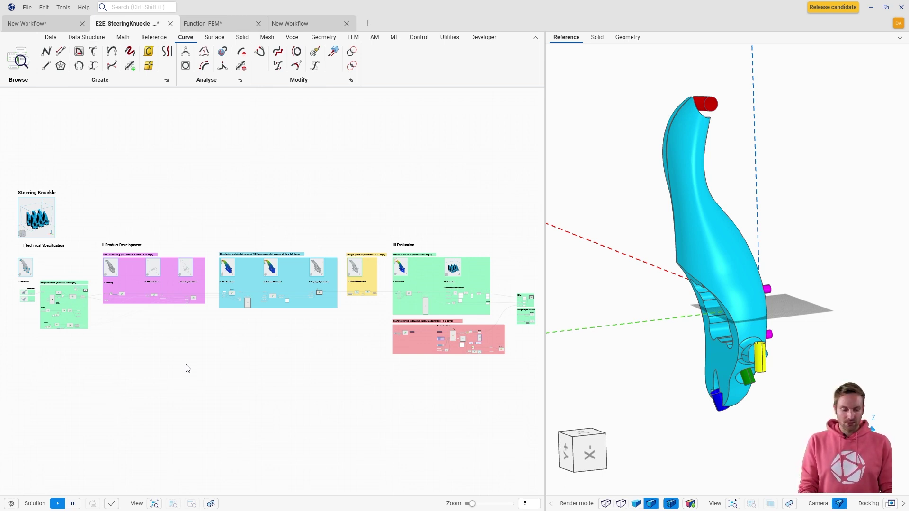
pyautogui.press('1')
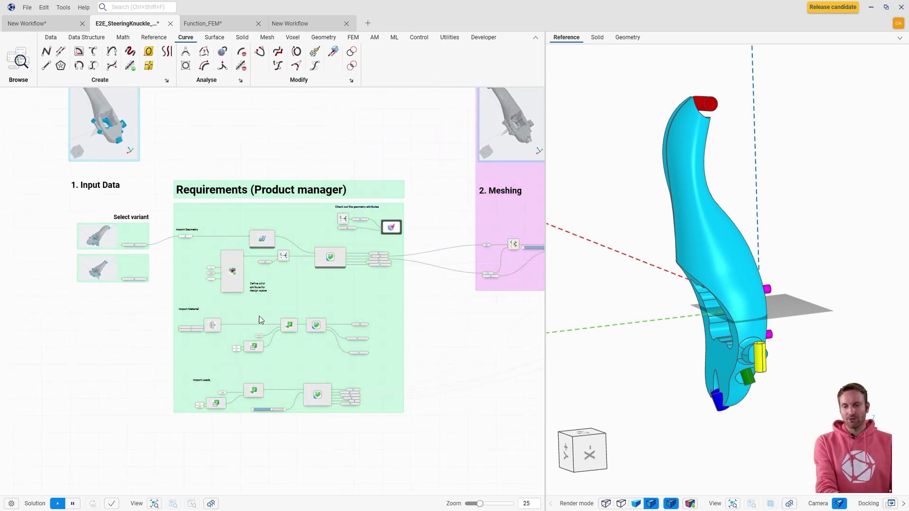
pyautogui.moveTo(673, 292); pyautogui.dragTo(712, 295, button='middle')
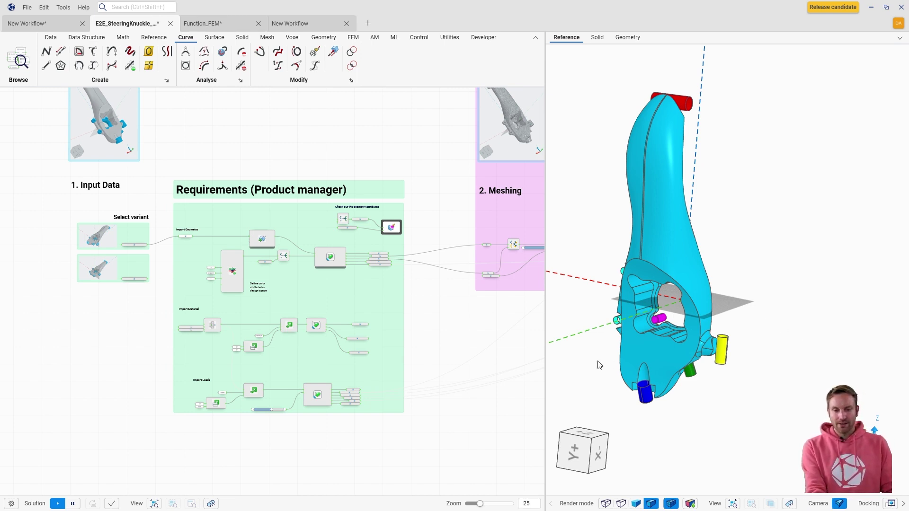
pyautogui.hscroll(3, 506, 327)
pyautogui.hscroll(5, 507, 326)
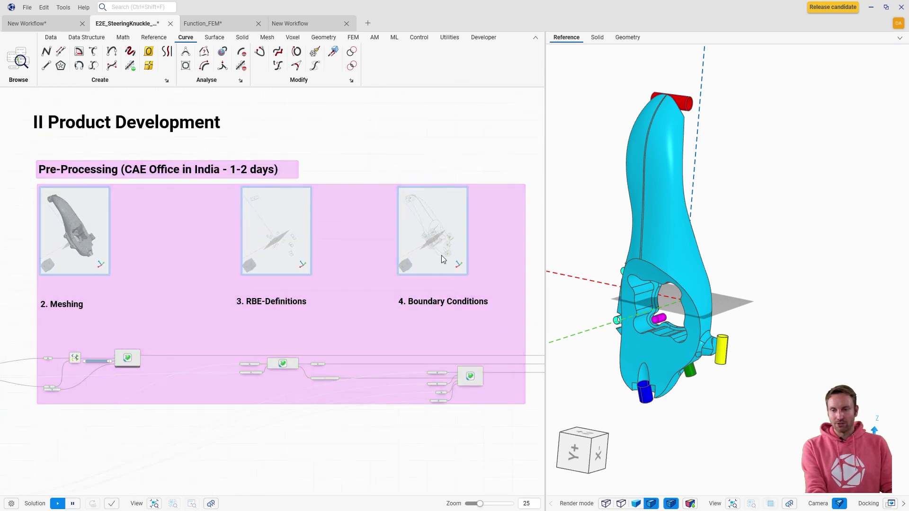
# Step: Hide the colored steering knuckle geometry and show the mesh from the function node under 2. Meshing
pyautogui.click(655, 200)
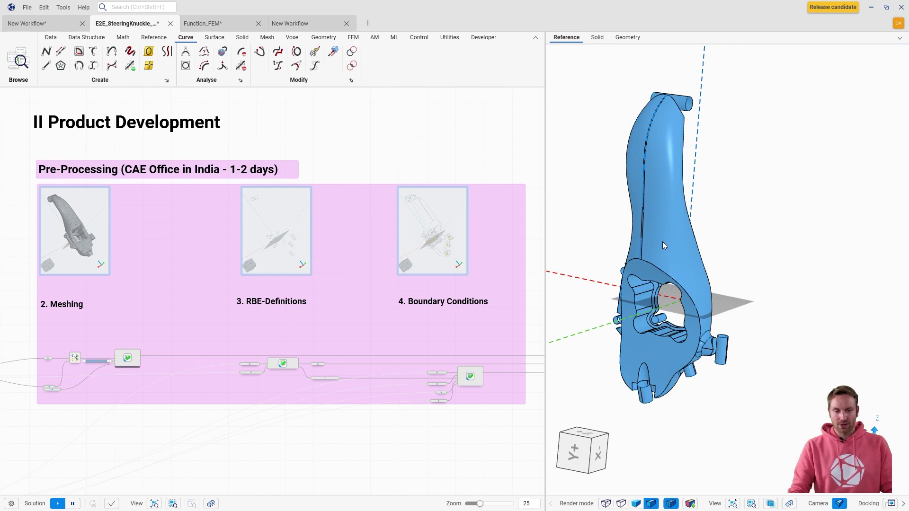
pyautogui.press('h')
pyautogui.click(139, 358)
pyautogui.press('h')
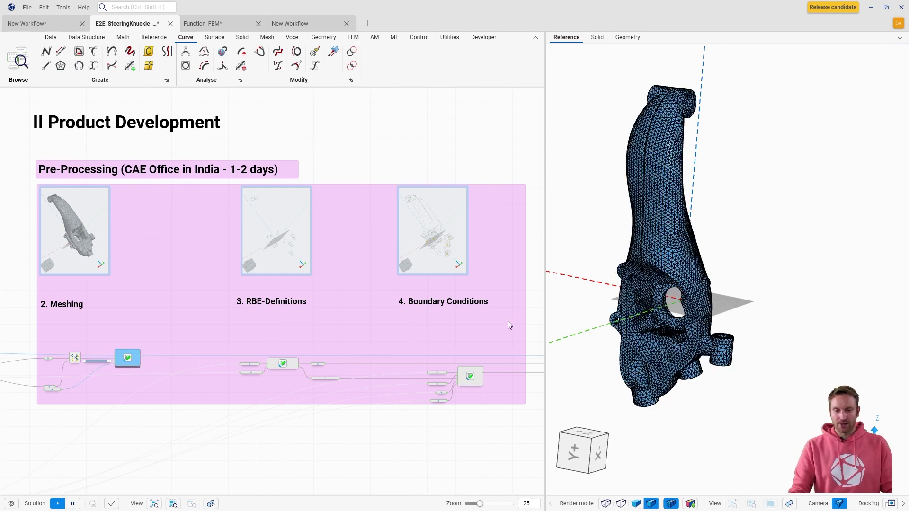
pyautogui.moveTo(739, 310); pyautogui.dragTo(719, 310)
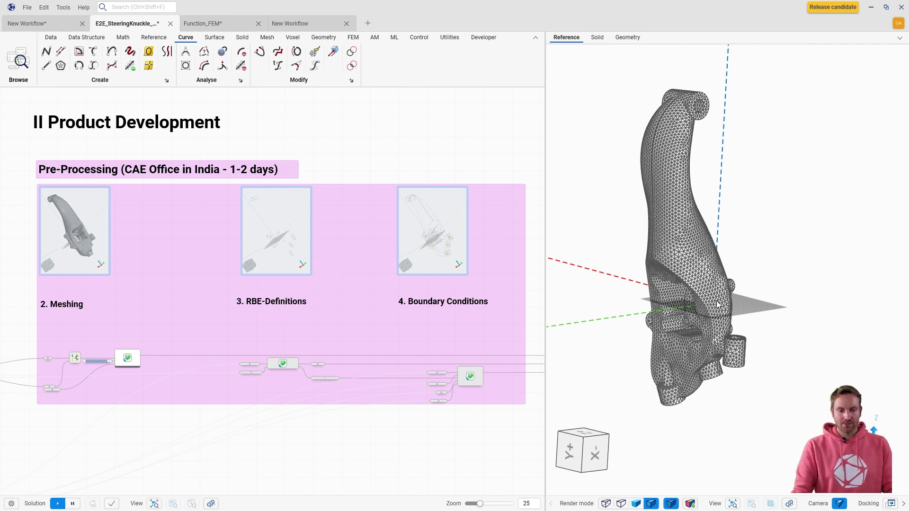
# Step: Hide the knuckle's initial mesh, show the result of the 7. Topology Optimization node and inspect its openings up close
pyautogui.press('pagedown')
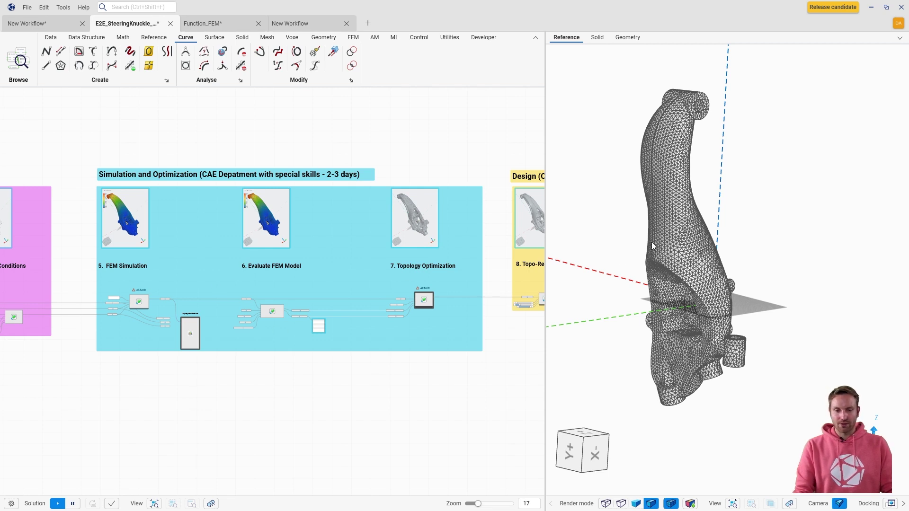
pyautogui.click(685, 228)
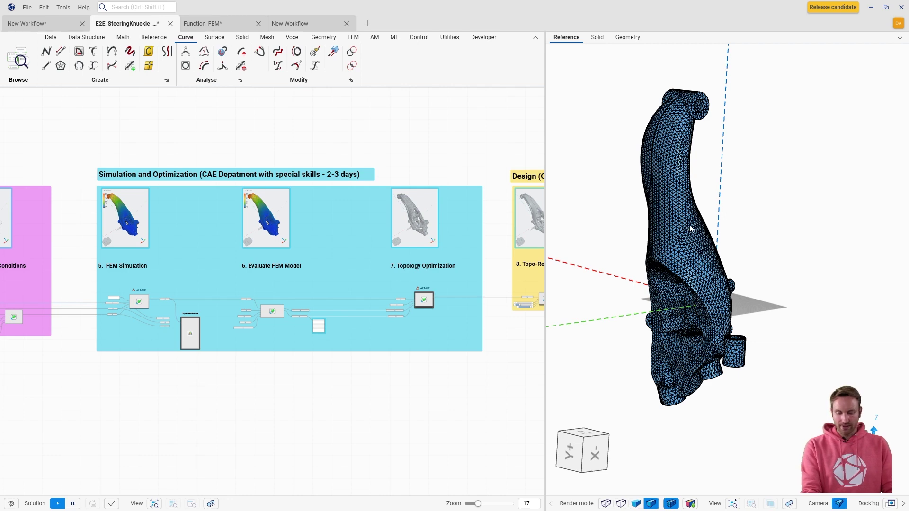
pyautogui.click(428, 316)
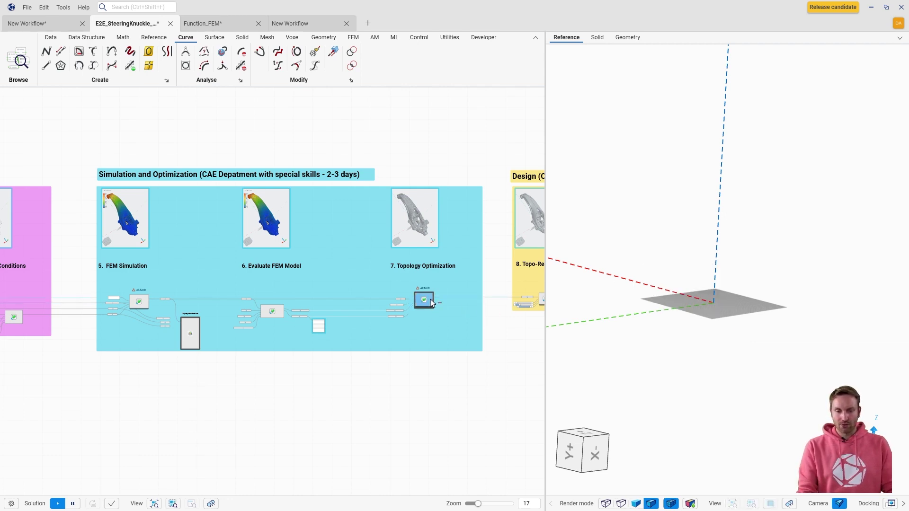
pyautogui.click(604, 282)
pyautogui.moveTo(660, 289); pyautogui.dragTo(705, 278, button='middle')
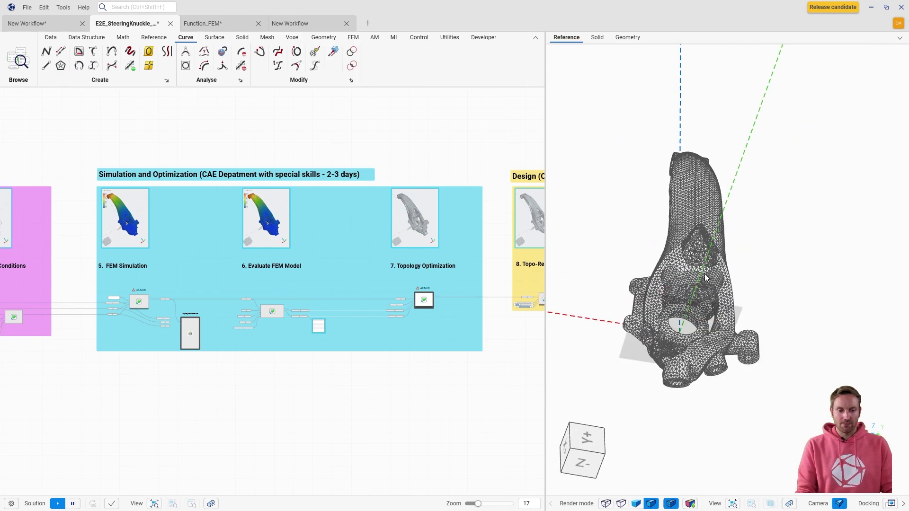
pyautogui.scroll(5, 705, 278)
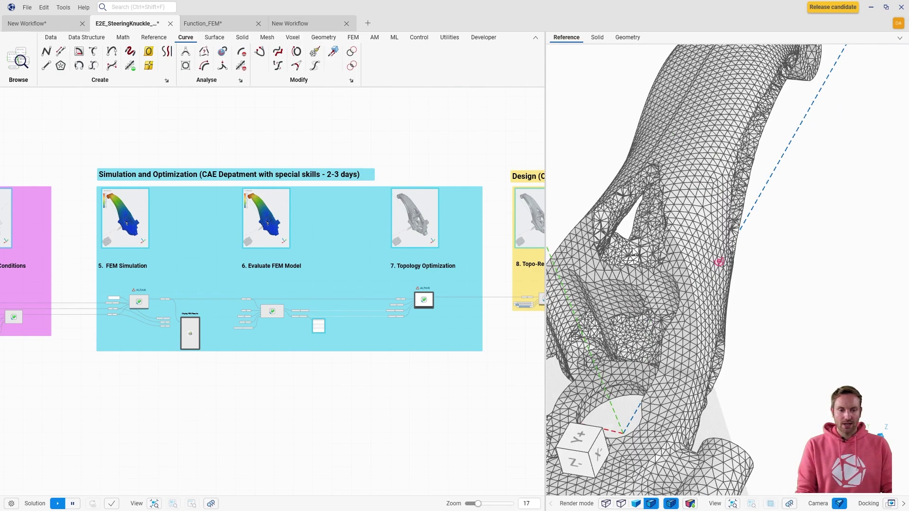
pyautogui.moveTo(632, 251); pyautogui.dragTo(477, 426, button='middle')
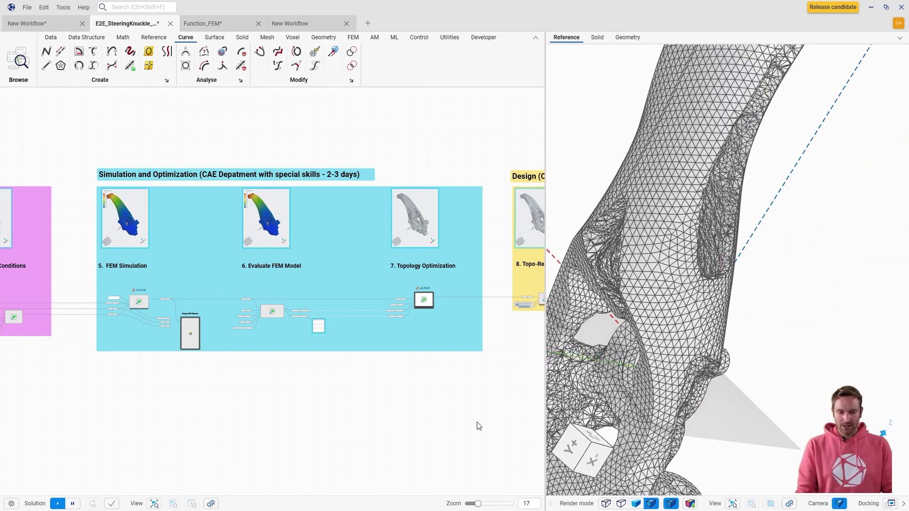
# Step: Hide the topology optimization mesh, show the Solid Body from 8. Topo-Reconstruction and inspect the whole reconstructed knuckle
pyautogui.press('pagedown')
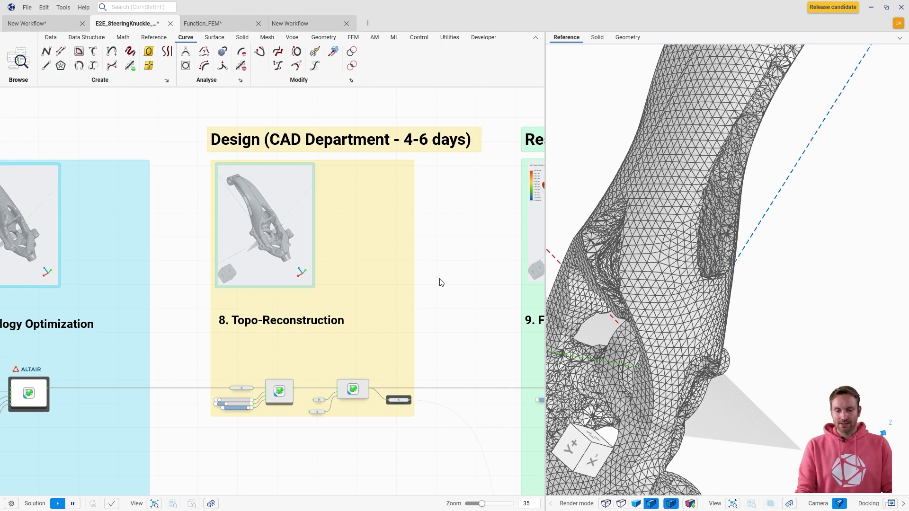
pyautogui.click(668, 236)
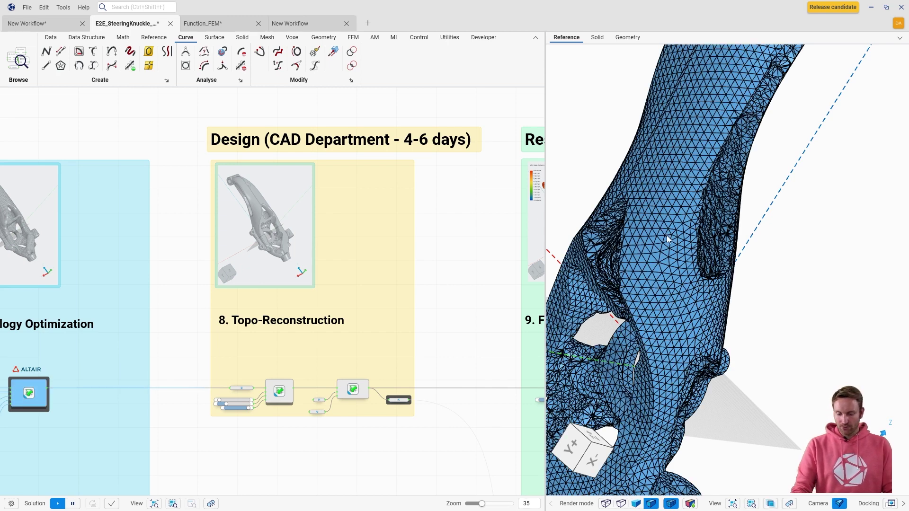
pyautogui.press('space')
pyautogui.click(401, 398)
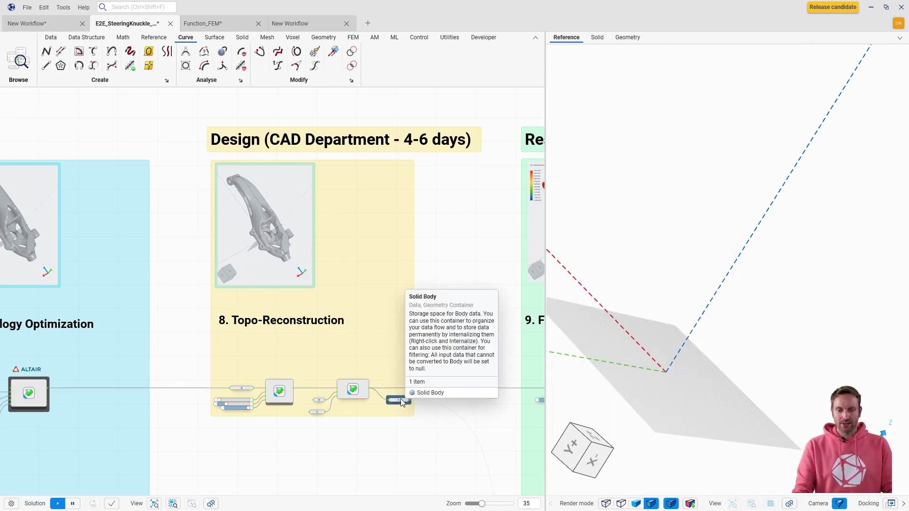
pyautogui.press('space')
pyautogui.click(759, 330)
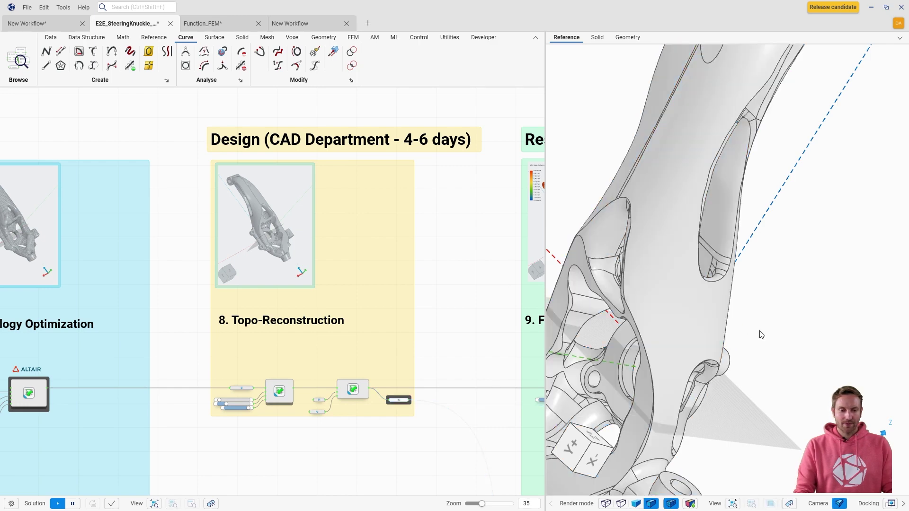
pyautogui.click(729, 503)
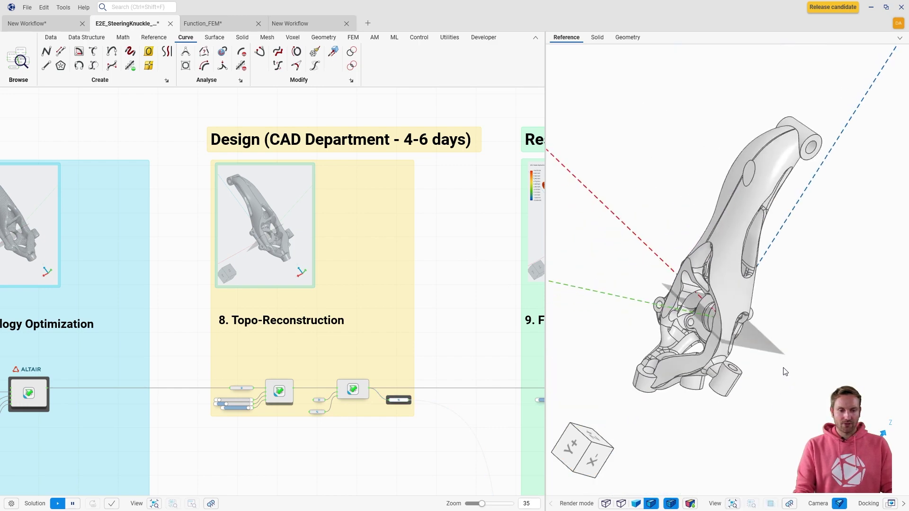
pyautogui.moveTo(704, 314); pyautogui.dragTo(713, 358, button='middle')
pyautogui.moveTo(723, 347); pyautogui.dragTo(773, 341, button='right')
# Step: Hide the reconstructed knuckle and show the nested build arrangement from the large Production Costs node under Manufacturing evaluation
pyautogui.press('Right')
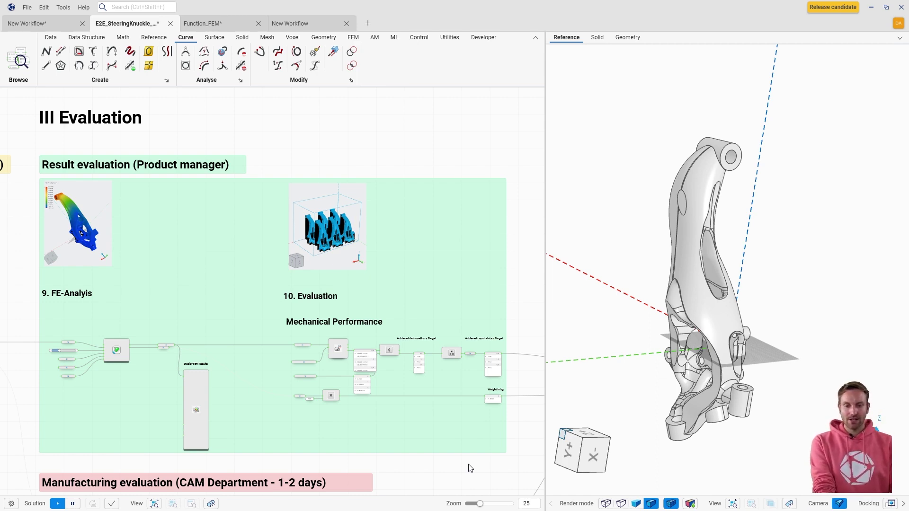
pyautogui.scroll(-5, 470, 468)
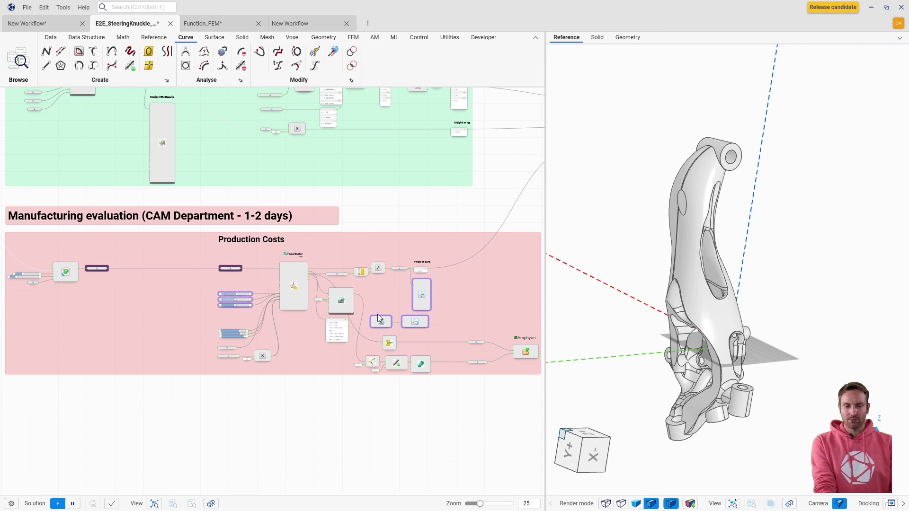
pyautogui.click(686, 253)
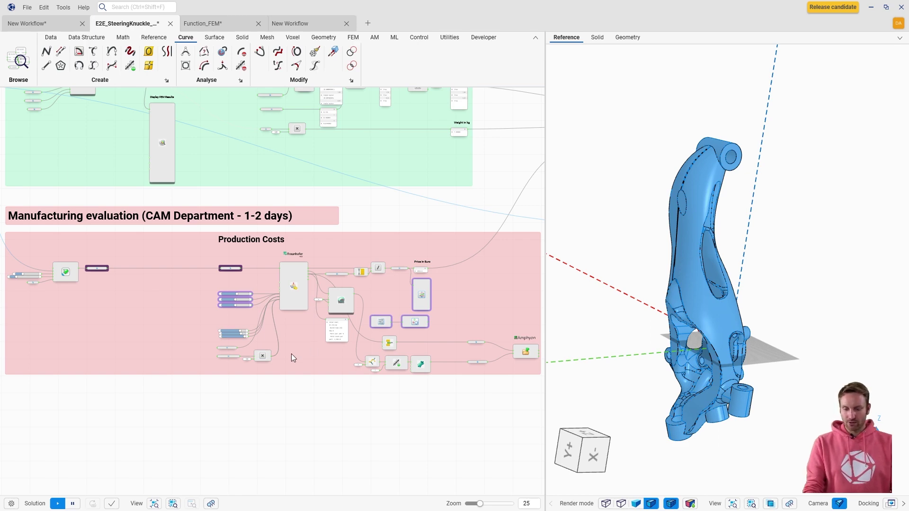
pyautogui.click(292, 283)
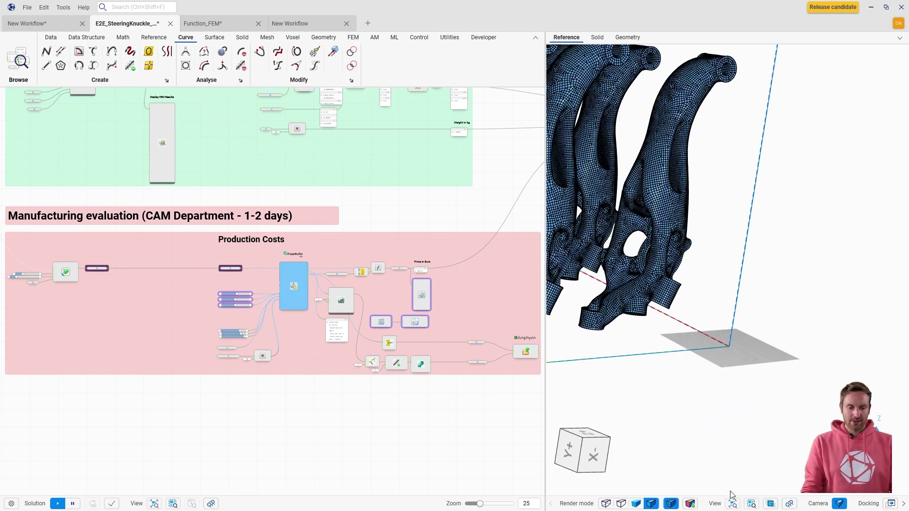
pyautogui.click(733, 505)
pyautogui.moveTo(773, 287); pyautogui.dragTo(795, 312, button='right')
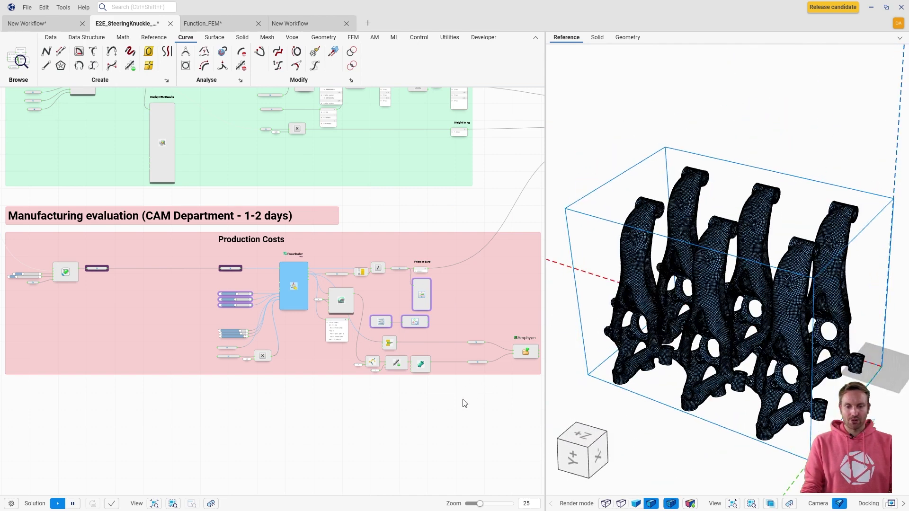
pyautogui.click(465, 403)
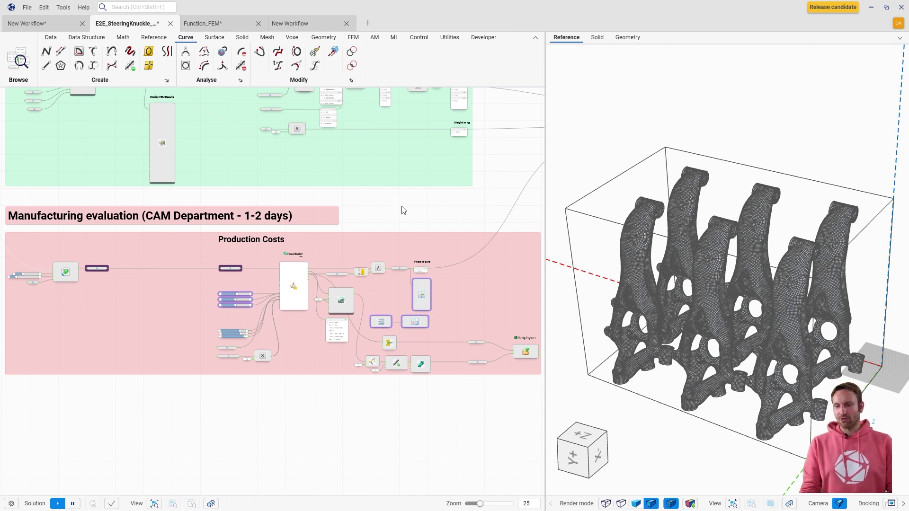
# Step: Show the output of the KPIs group's final node in the 3D view alongside the nested knuckles
pyautogui.moveTo(482, 198); pyautogui.dragTo(259, 251, button='right')
pyautogui.click(459, 161)
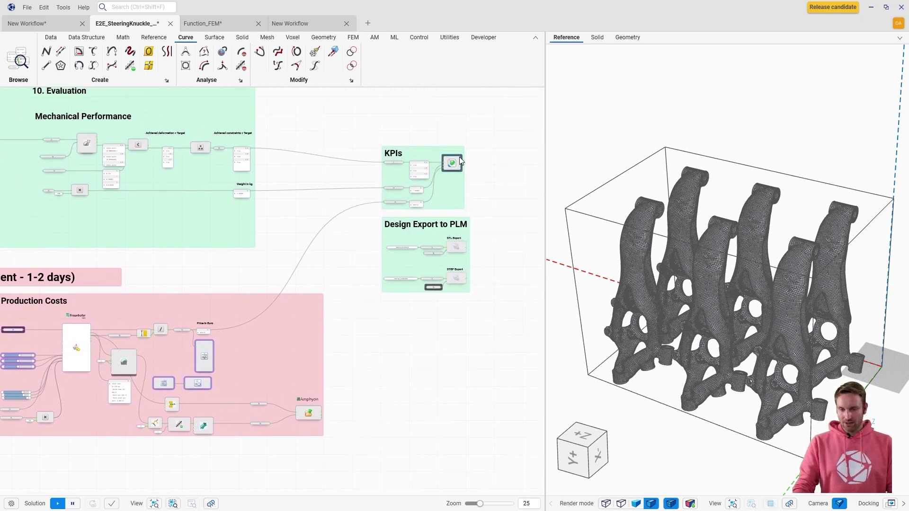
pyautogui.click(666, 130)
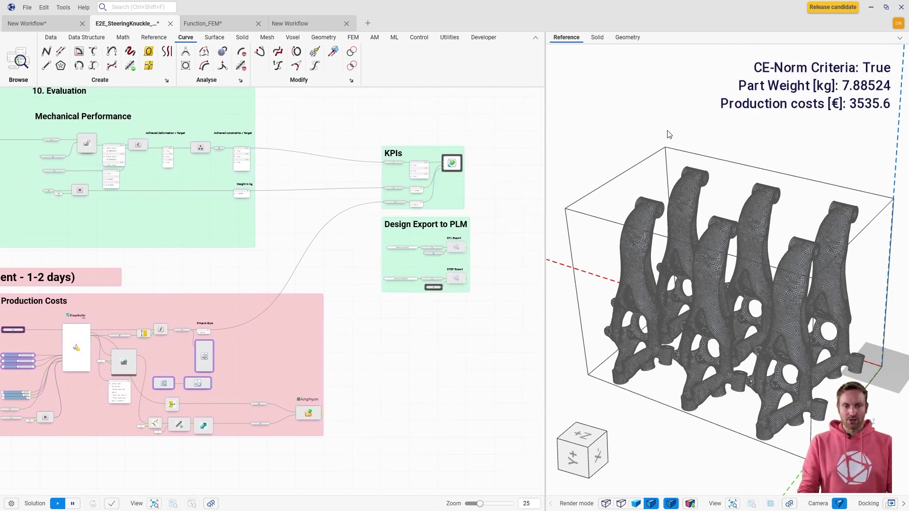
pyautogui.moveTo(698, 235)
pyautogui.mouseDown(button='right')
pyautogui.moveTo(699, 205)
pyautogui.moveTo(684, 222)
pyautogui.moveTo(692, 239)
pyautogui.mouseUp(button='right')
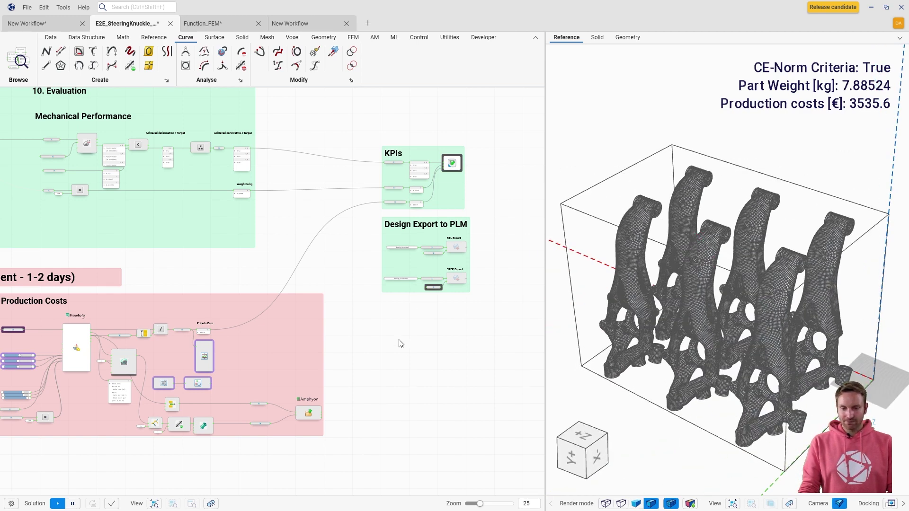